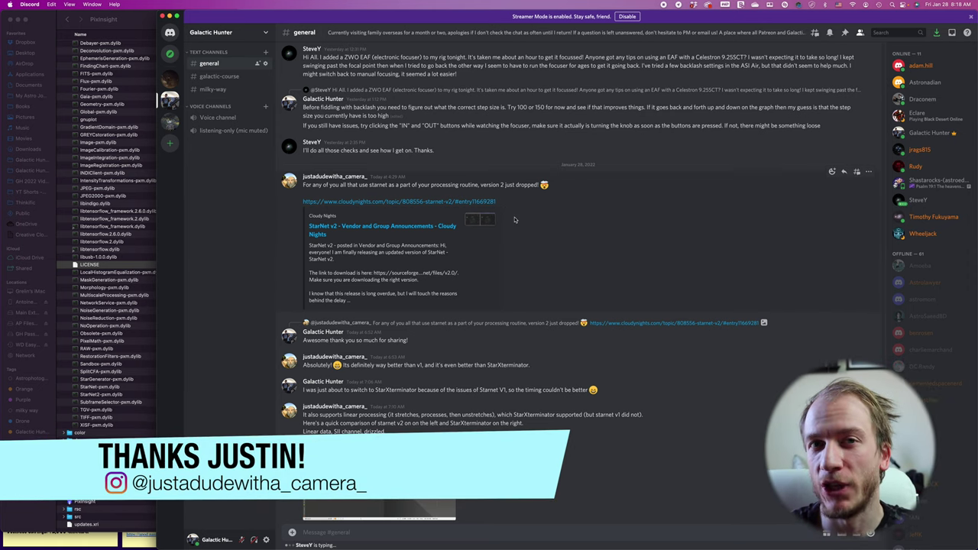
# - Open the Cloudy Nights StarNet v2 thread linked in Discord's #general channel
pyautogui.click(399, 201)
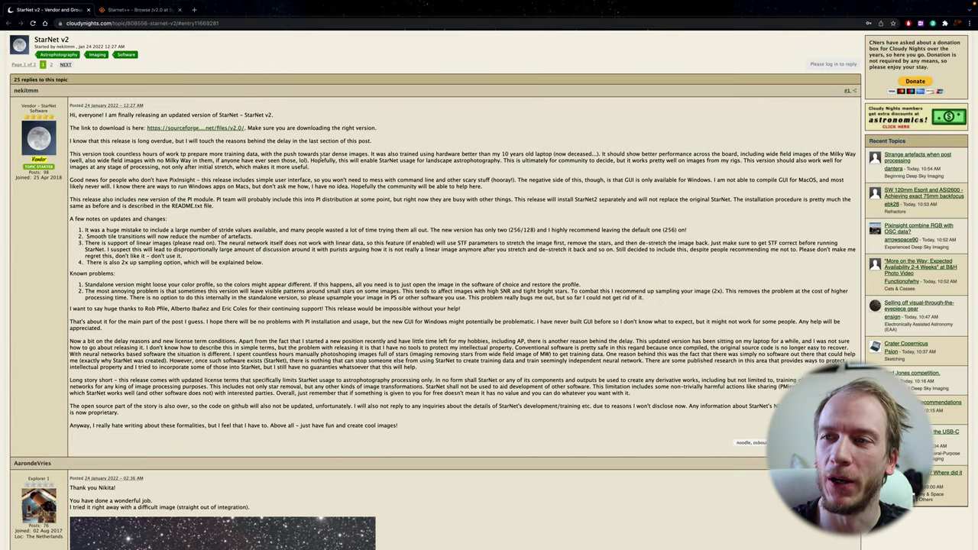
pyautogui.scroll(-6, 340, 197)
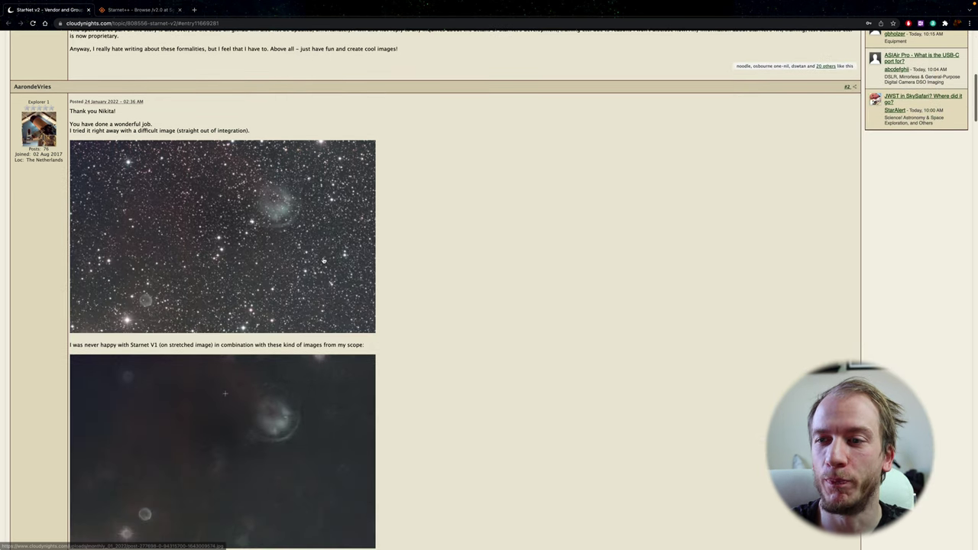
pyautogui.scroll(-1, 323, 261)
pyautogui.scroll(1, 323, 261)
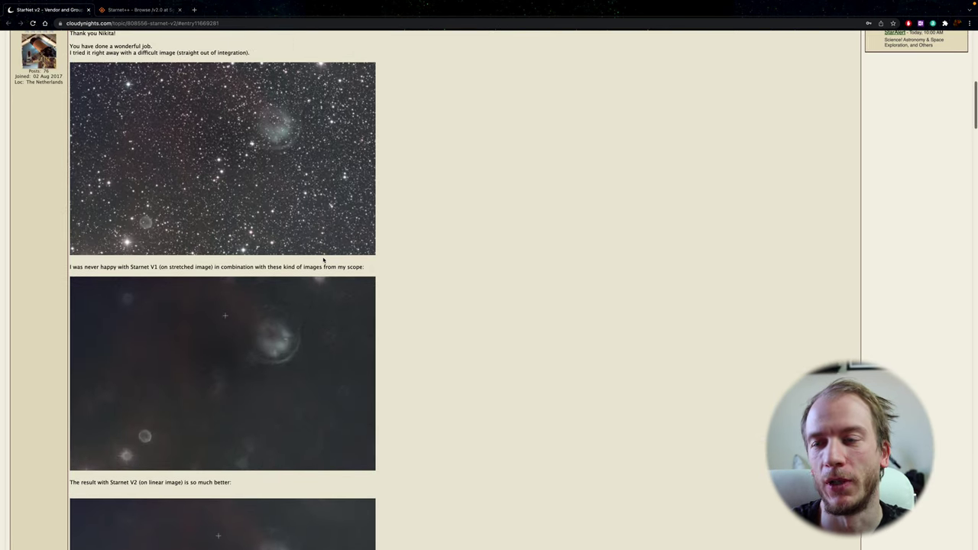
pyautogui.scroll(-1, 323, 261)
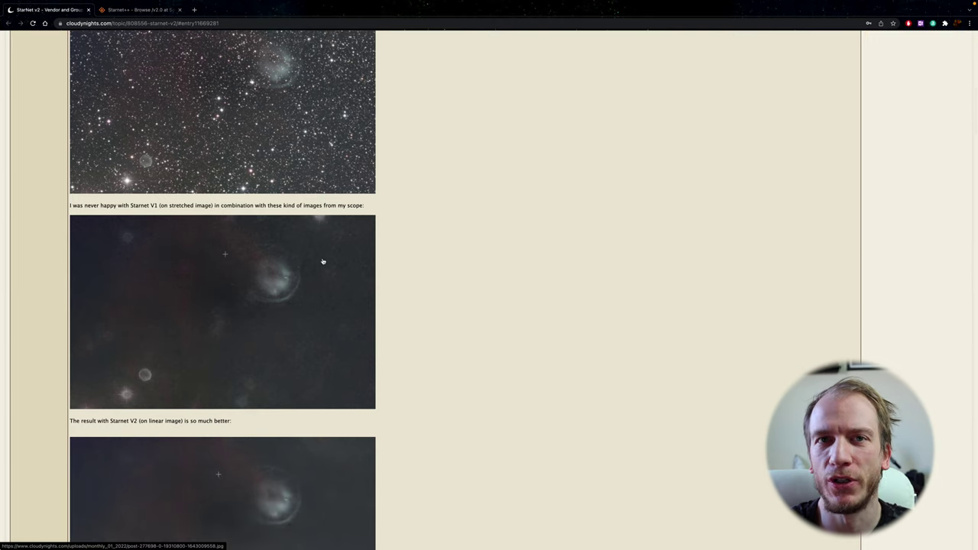
pyautogui.scroll(-2, 322, 261)
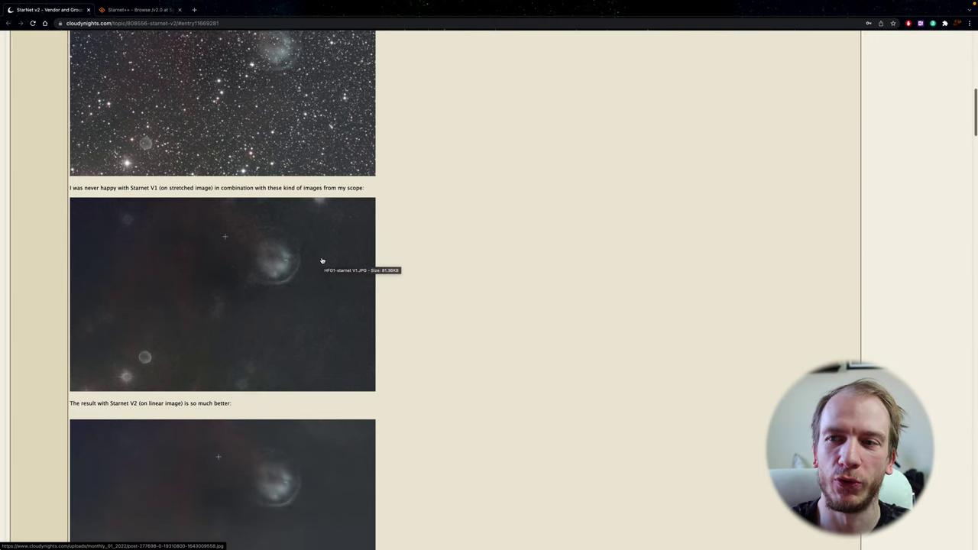
pyautogui.scroll(4, 297, 237)
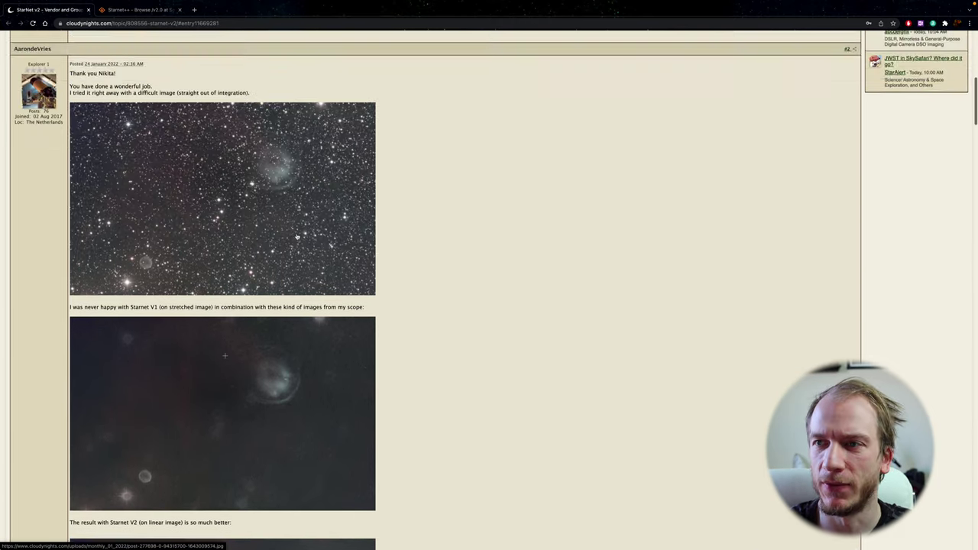
pyautogui.scroll(-3, 298, 236)
pyautogui.scroll(-1, 297, 236)
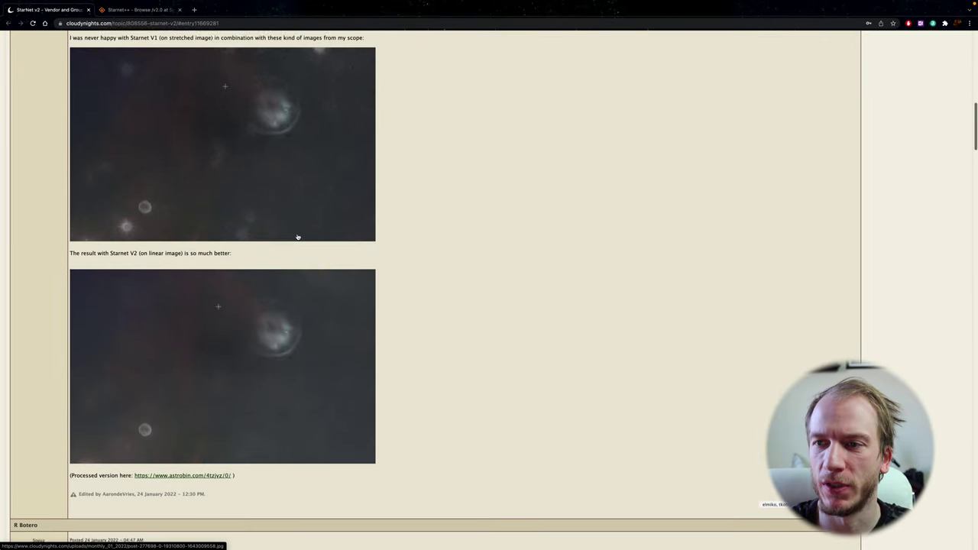
pyautogui.scroll(1, 268, 221)
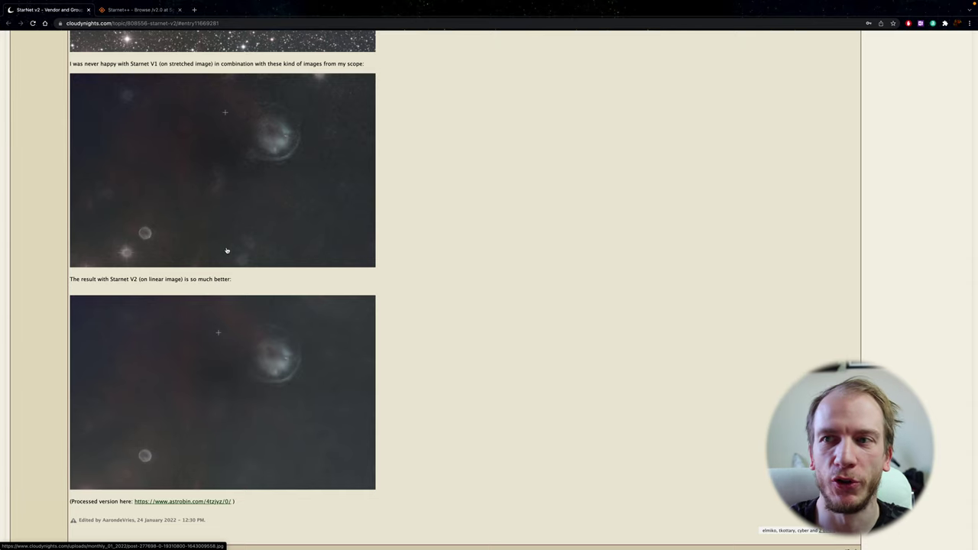
pyautogui.scroll(1, 382, 255)
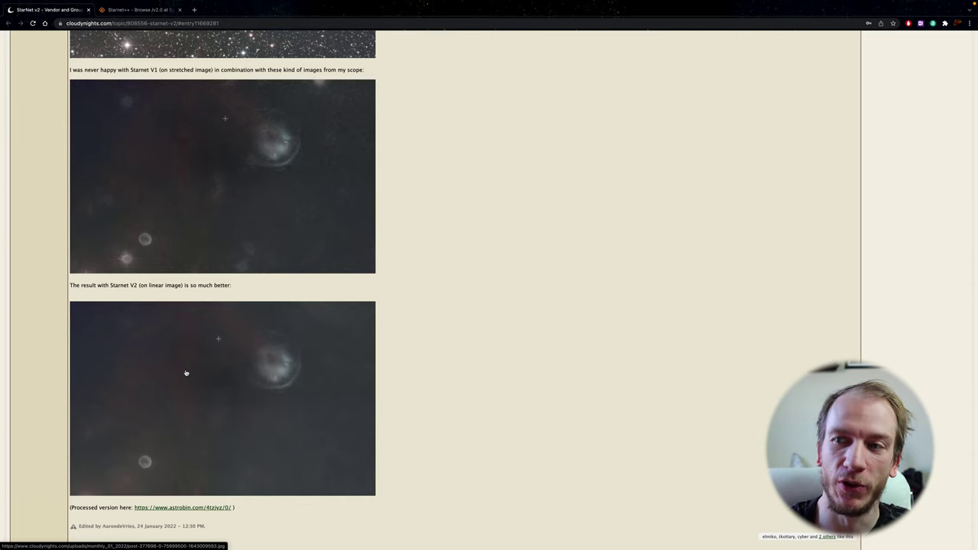
pyautogui.scroll(-20, 224, 346)
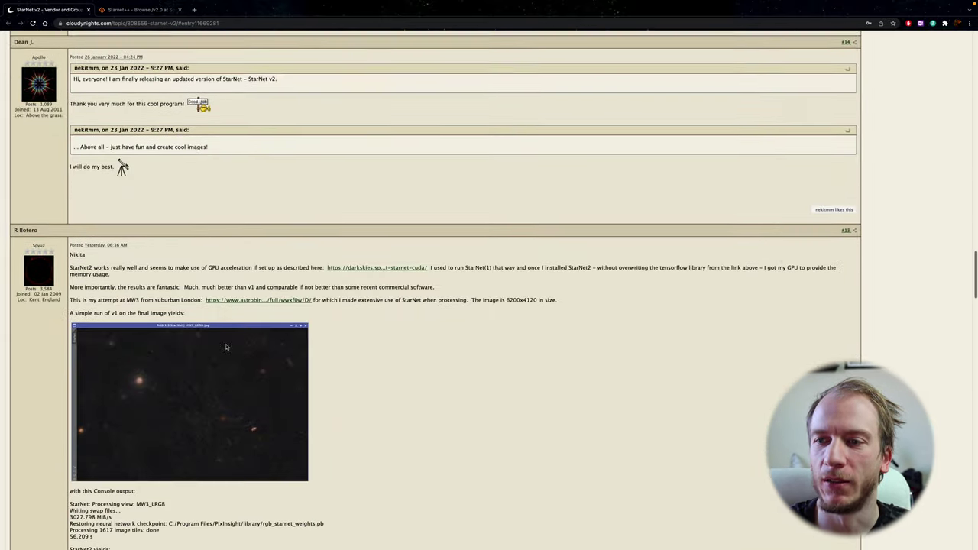
pyautogui.scroll(-20, 226, 347)
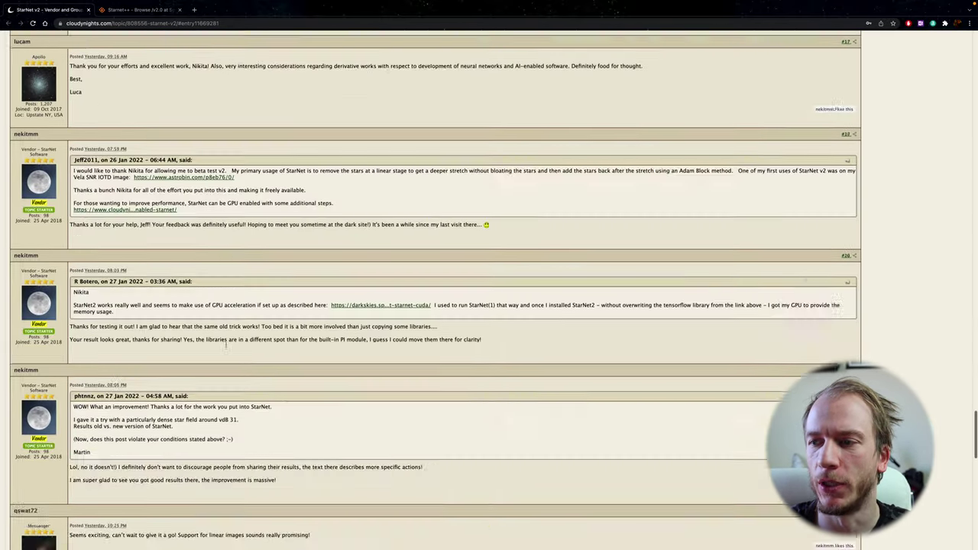
pyautogui.scroll(-15, 226, 346)
pyautogui.scroll(5, 226, 347)
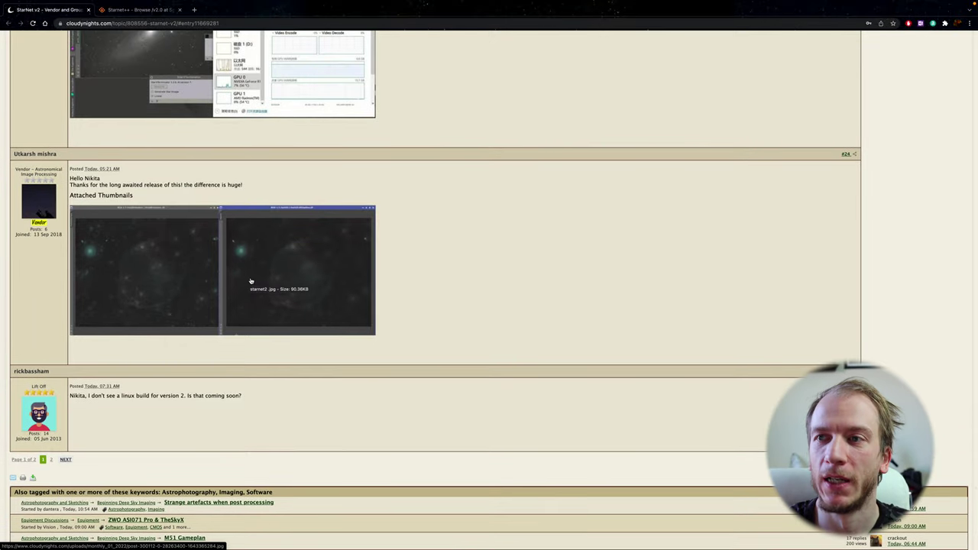
pyautogui.scroll(20, 250, 281)
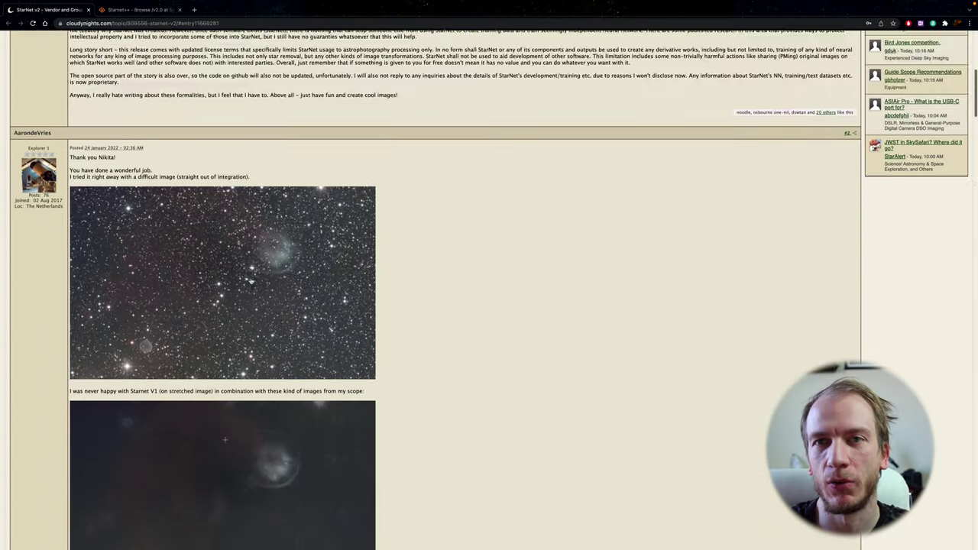
pyautogui.scroll(10, 251, 282)
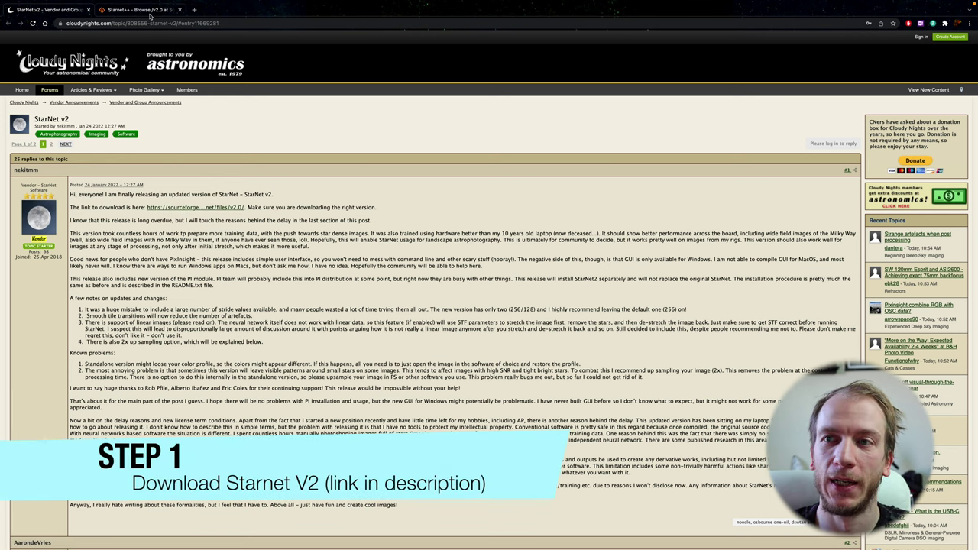
# - Switch to the SourceForge 'Starnet++ - Browse /v2.0' download page
pyautogui.click(141, 9)
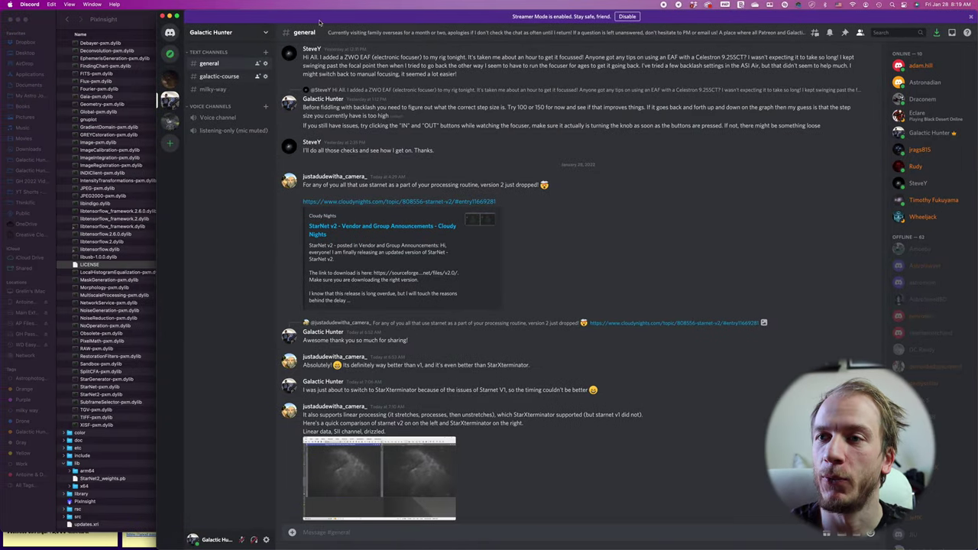
# - Close Discord and bring the StarNetv2PI_MacOS Finder window forward with nothing selected
pyautogui.click(172, 16)
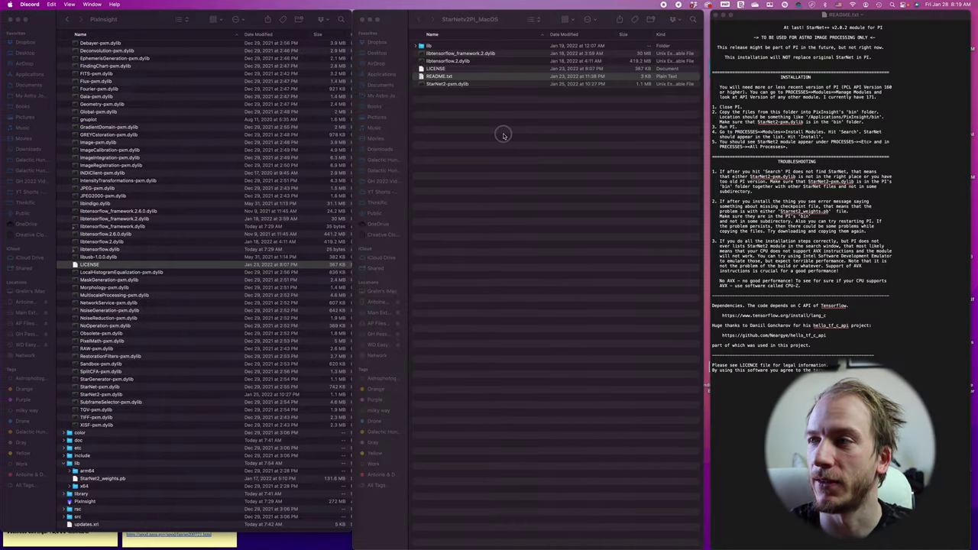
pyautogui.click(551, 122)
pyautogui.click(468, 101)
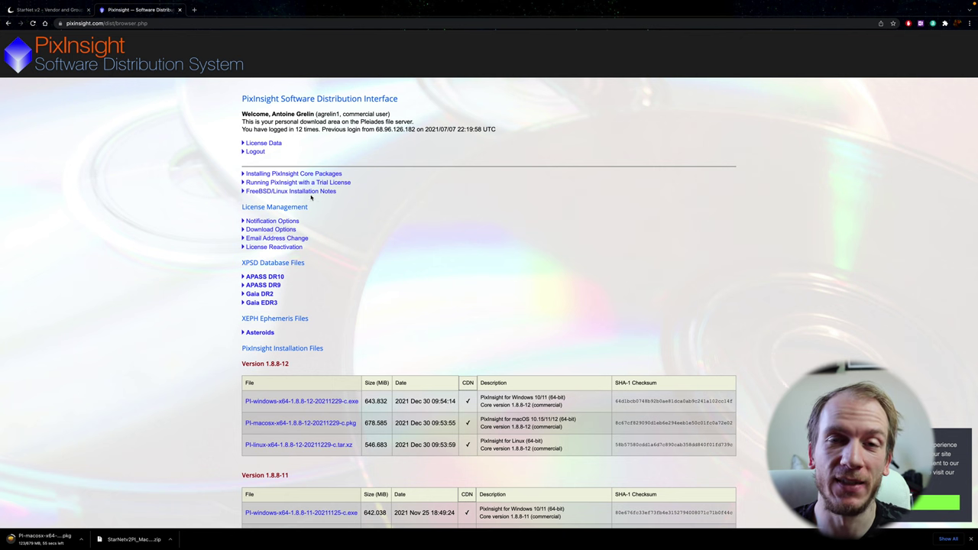
pyautogui.scroll(-4, 295, 228)
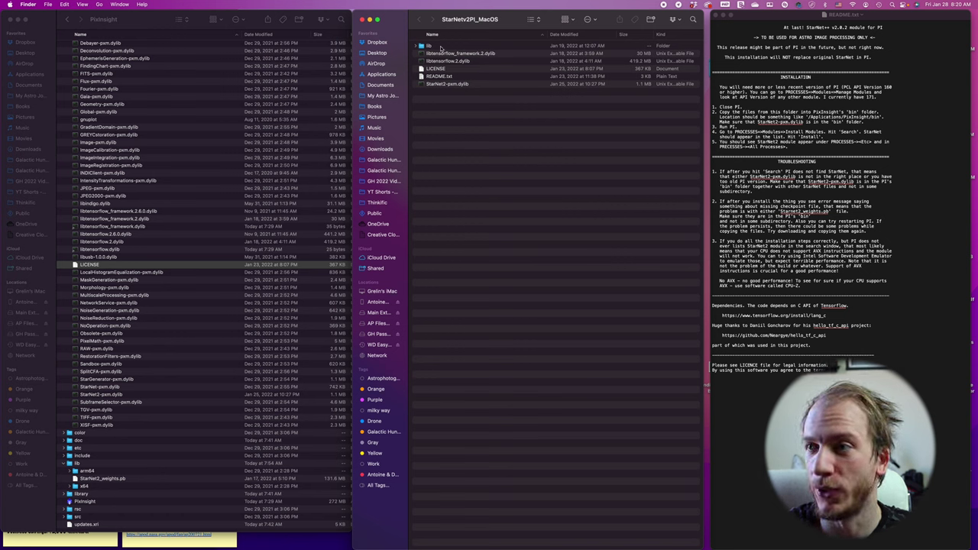
# - Read installation steps 1–5 in README.txt, then select all six StarNetv2PI_MacOS items
pyautogui.moveTo(451, 106); pyautogui.dragTo(442, 35)
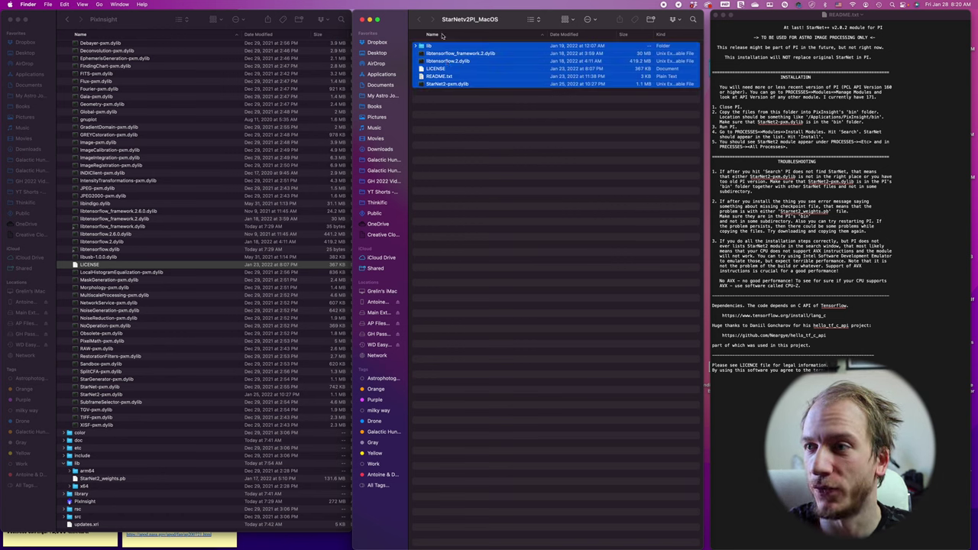
pyautogui.click(447, 128)
pyautogui.click(446, 77)
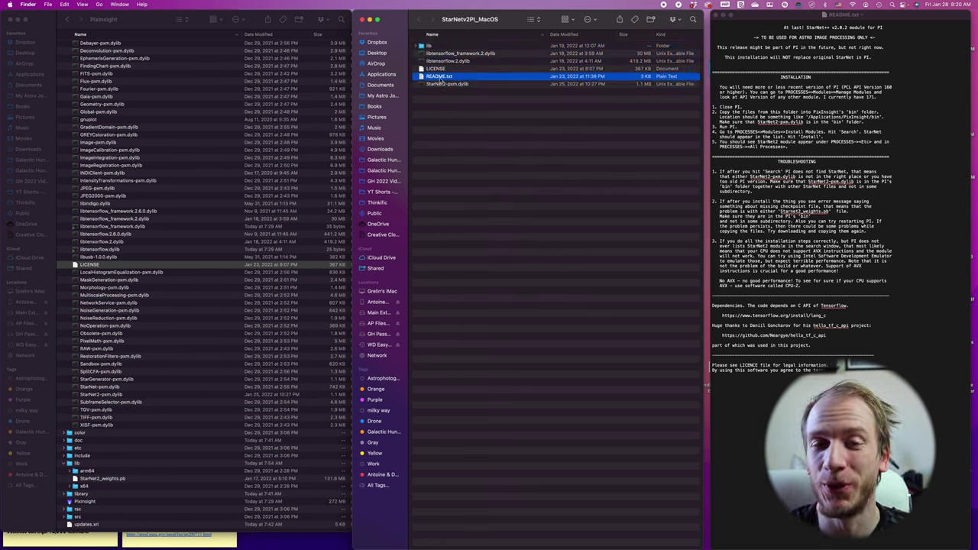
pyautogui.click(824, 72)
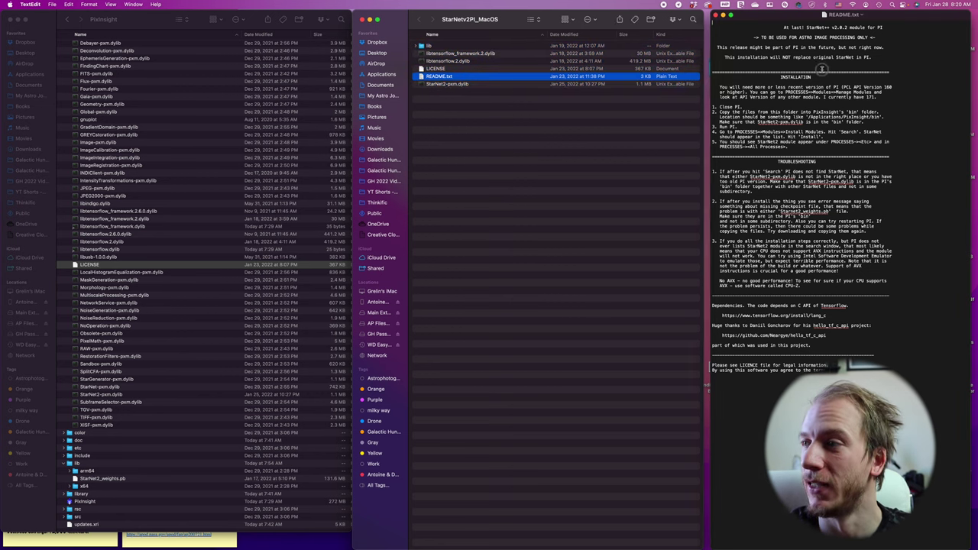
pyautogui.moveTo(716, 105); pyautogui.dragTo(799, 145)
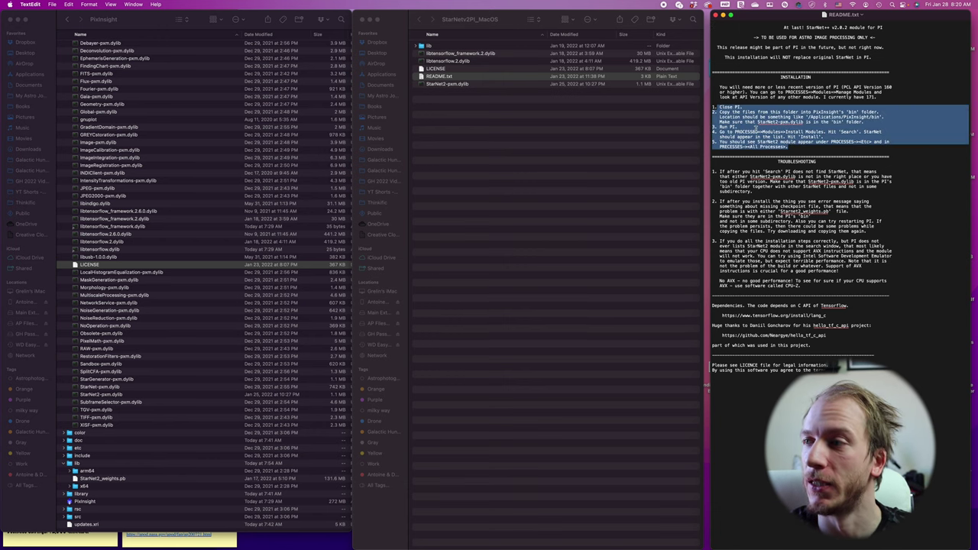
pyautogui.click(734, 112)
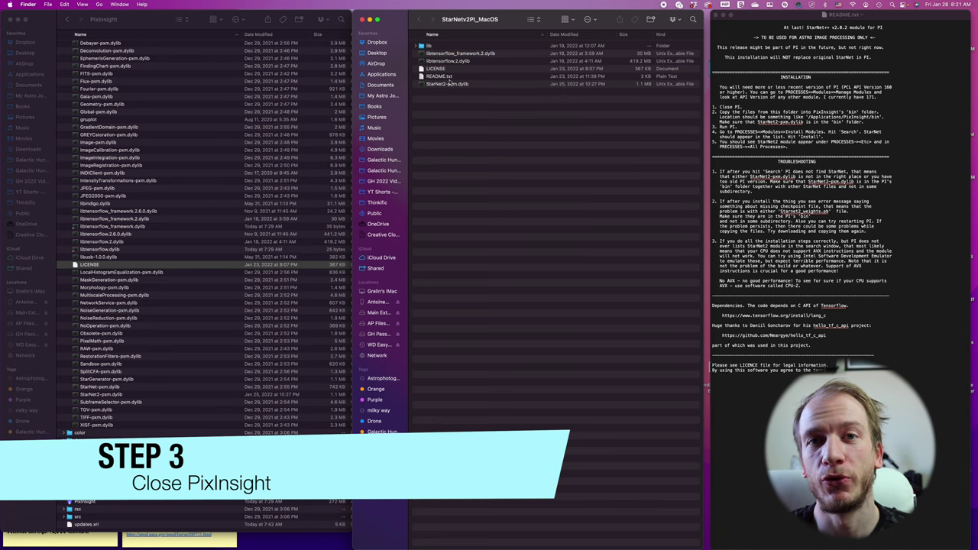
pyautogui.press('super+a')
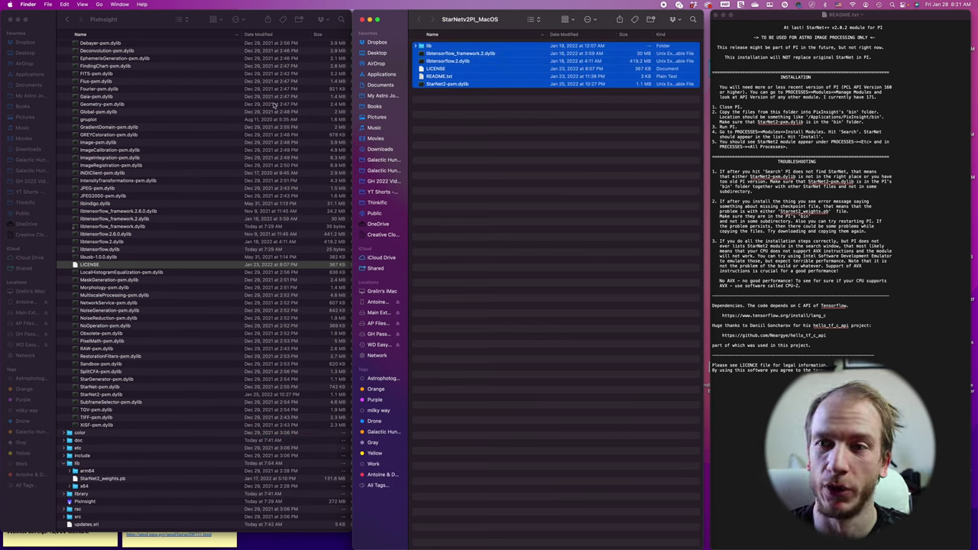
# - Copy StarNet2_weights.pb from the download's lib folder into PixInsight's lib folder
pyautogui.scroll(5, 166, 138)
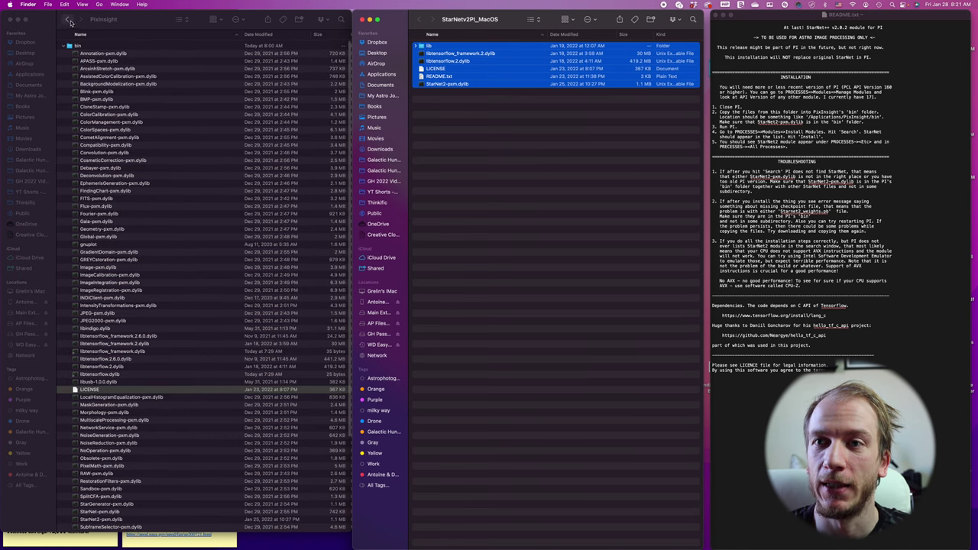
pyautogui.click(69, 46)
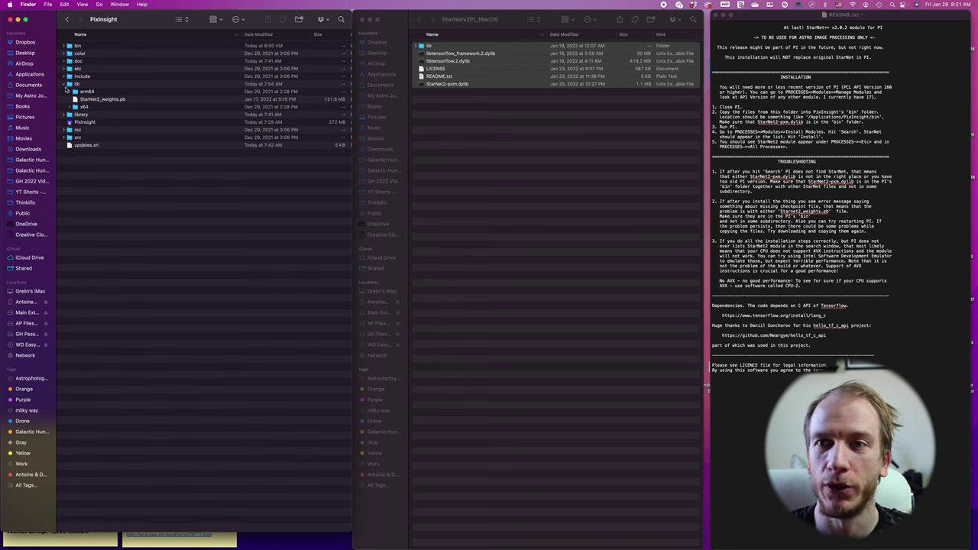
pyautogui.click(445, 90)
pyautogui.click(443, 124)
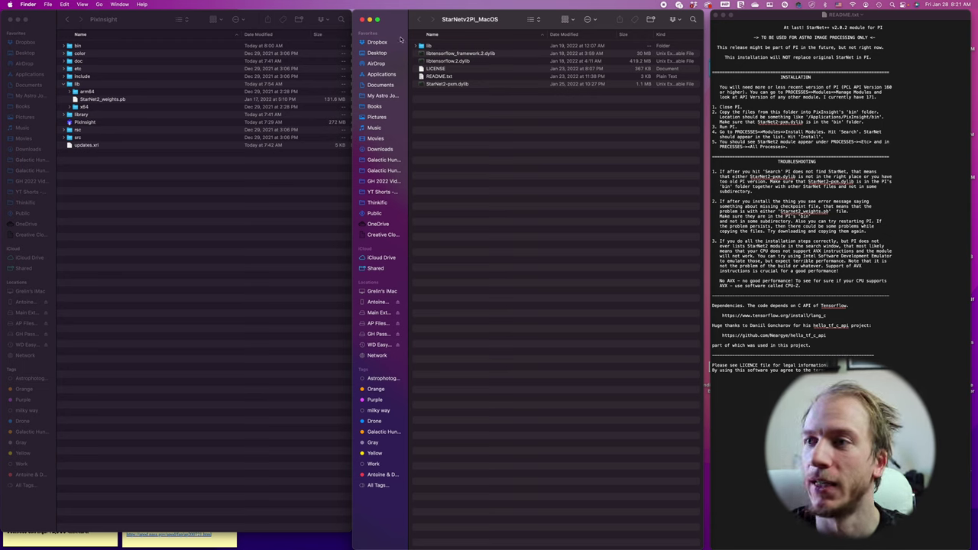
pyautogui.click(417, 47)
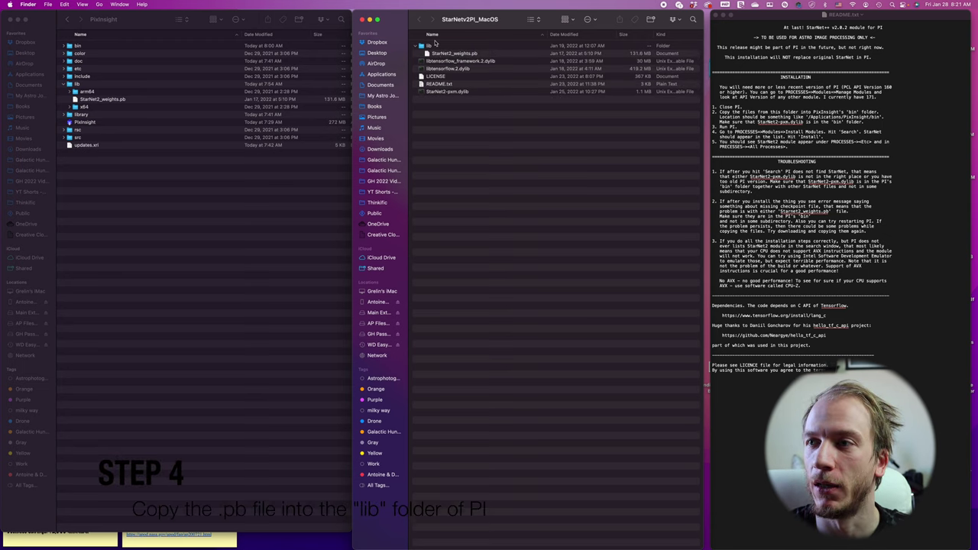
pyautogui.click(443, 53)
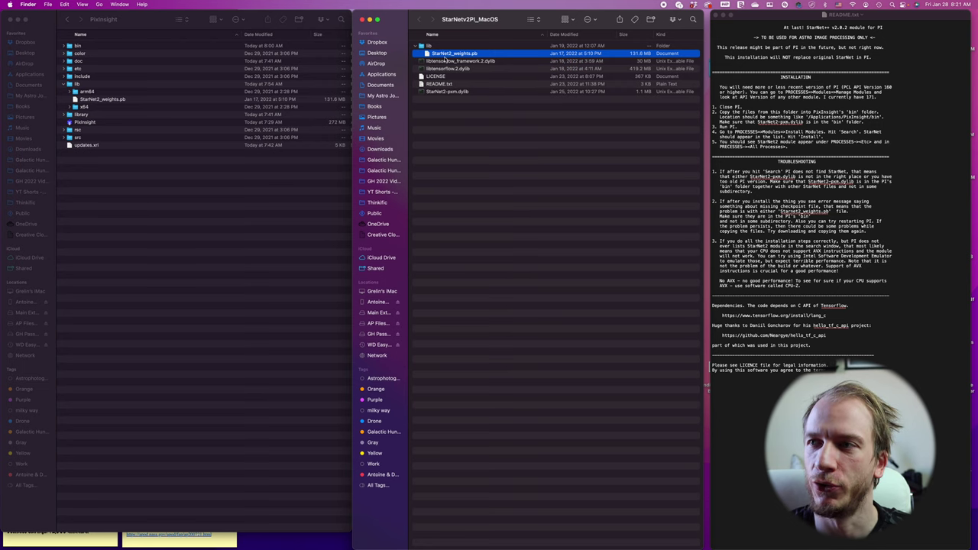
pyautogui.moveTo(444, 58); pyautogui.dragTo(257, 102)
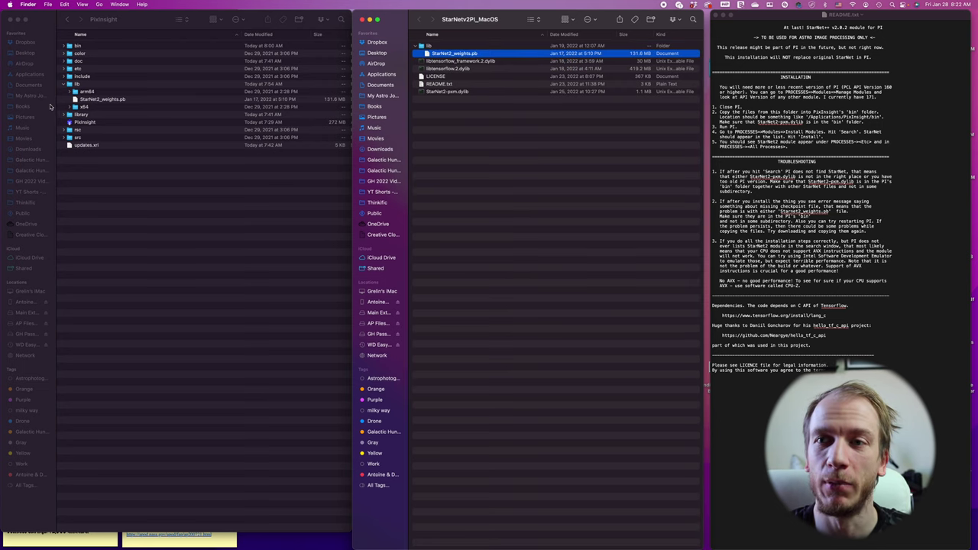
# - Select the three StarNet2 .dylib files, LICENSE and README.txt in the download folder
pyautogui.click(64, 84)
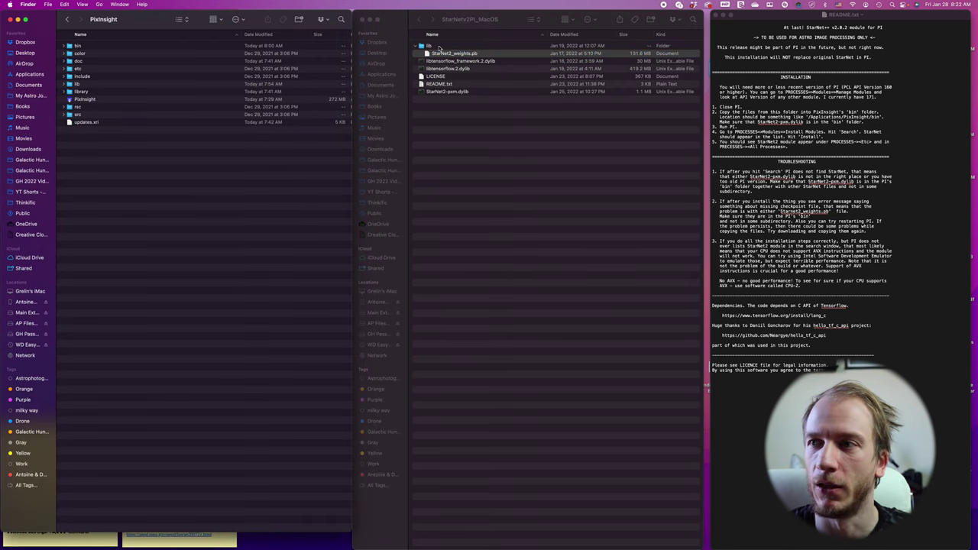
pyautogui.click(442, 64)
pyautogui.click(449, 62)
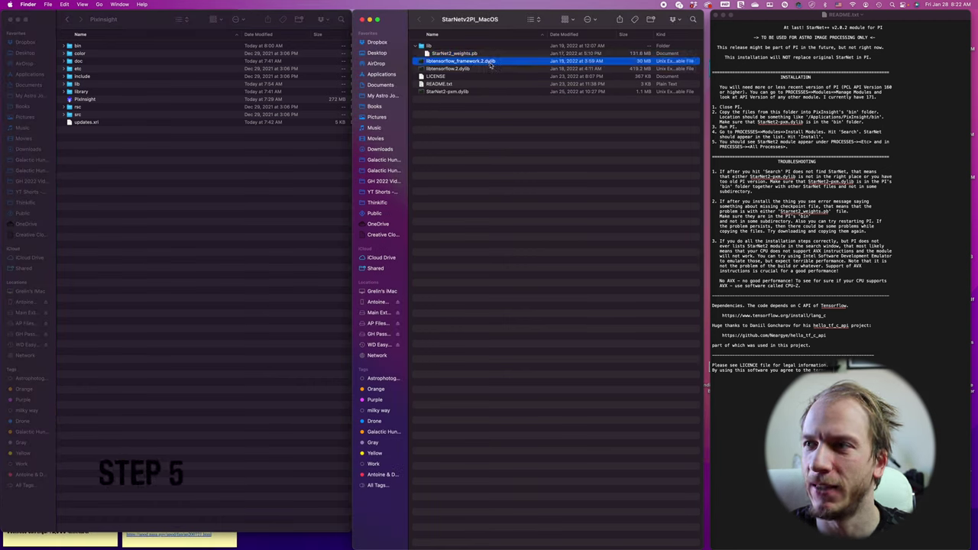
pyautogui.keyDown('super'); pyautogui.click(459, 69); pyautogui.keyUp('super')
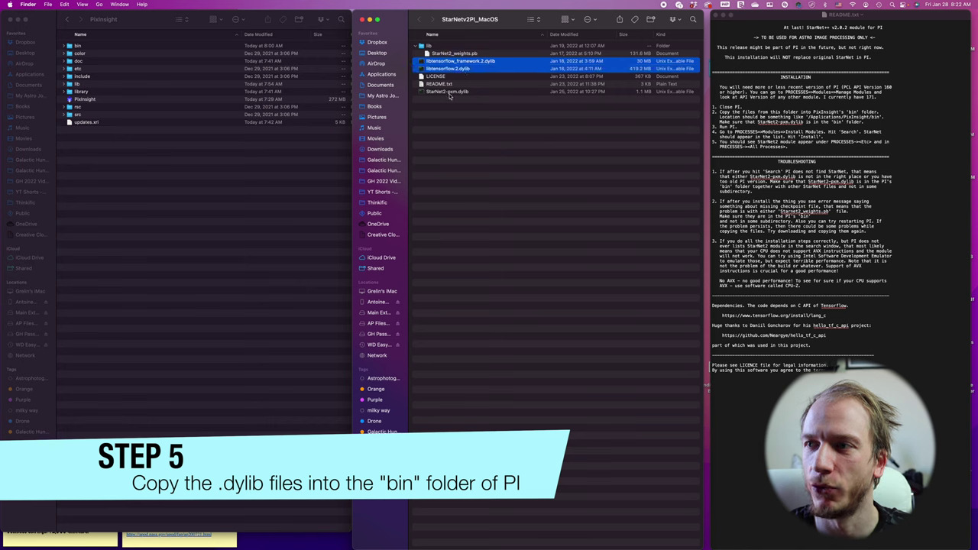
pyautogui.keyDown('super'); pyautogui.click(450, 94); pyautogui.keyUp('super')
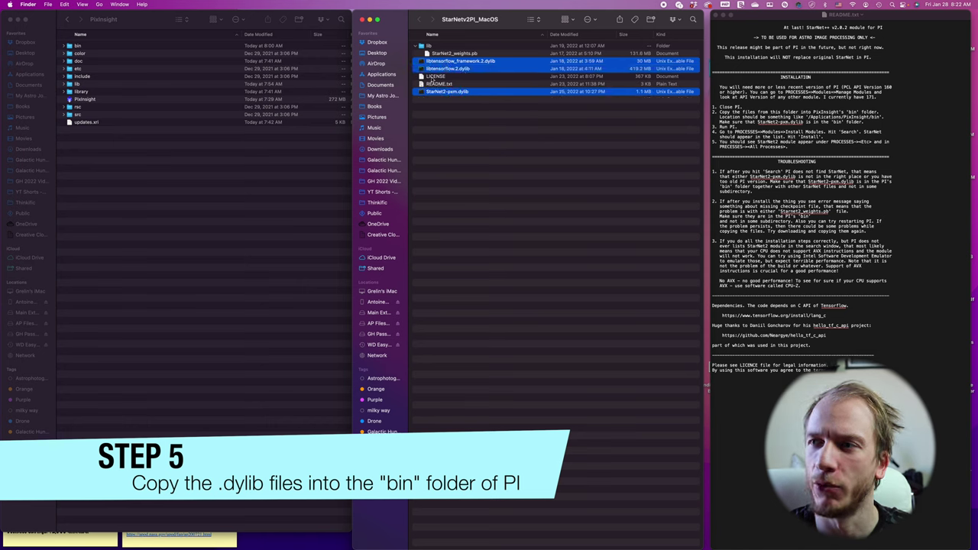
pyautogui.keyDown('shift'); pyautogui.click(441, 76); pyautogui.keyUp('shift')
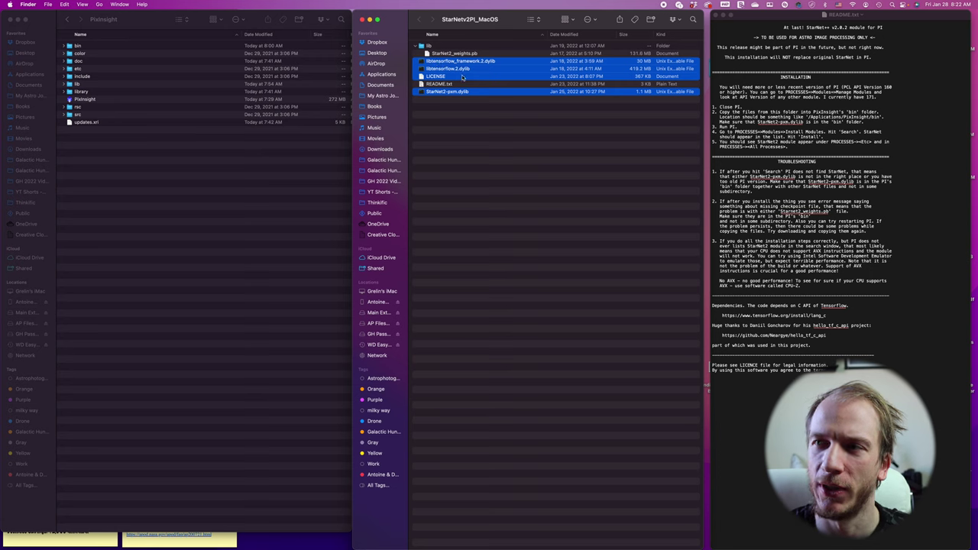
# - Copy them into PixInsight's bin folder, replacing all existing copies, and check the result
pyautogui.moveTo(462, 77); pyautogui.dragTo(77, 47)
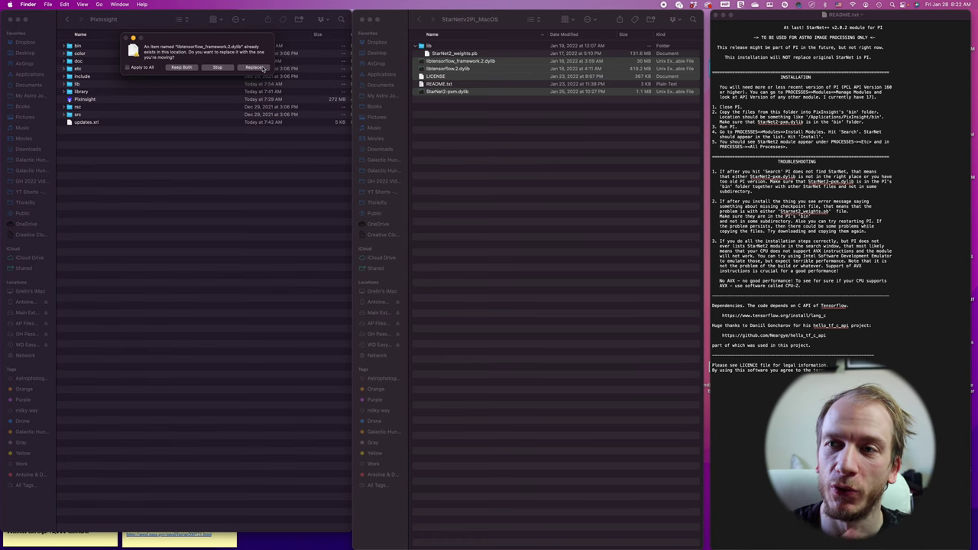
pyautogui.click(141, 68)
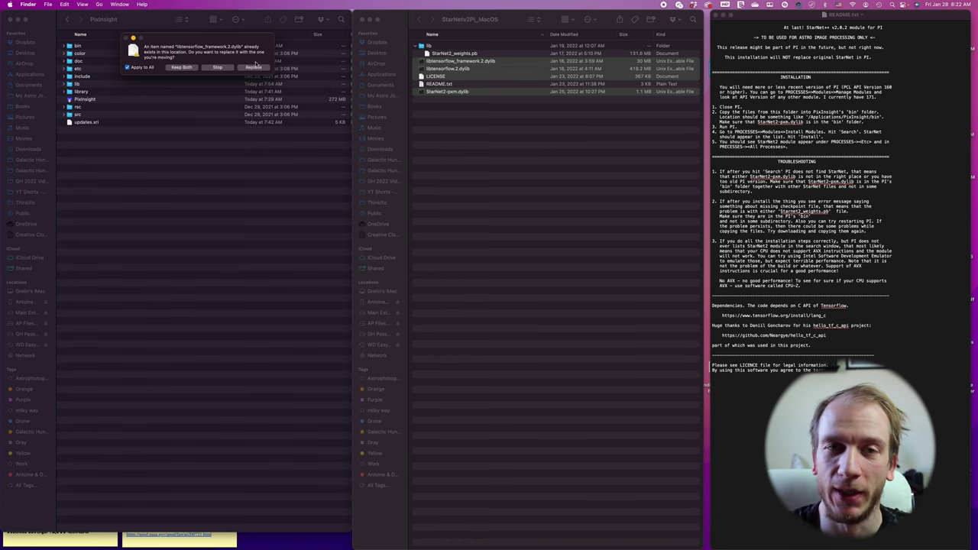
pyautogui.click(203, 70)
pyautogui.click(68, 46)
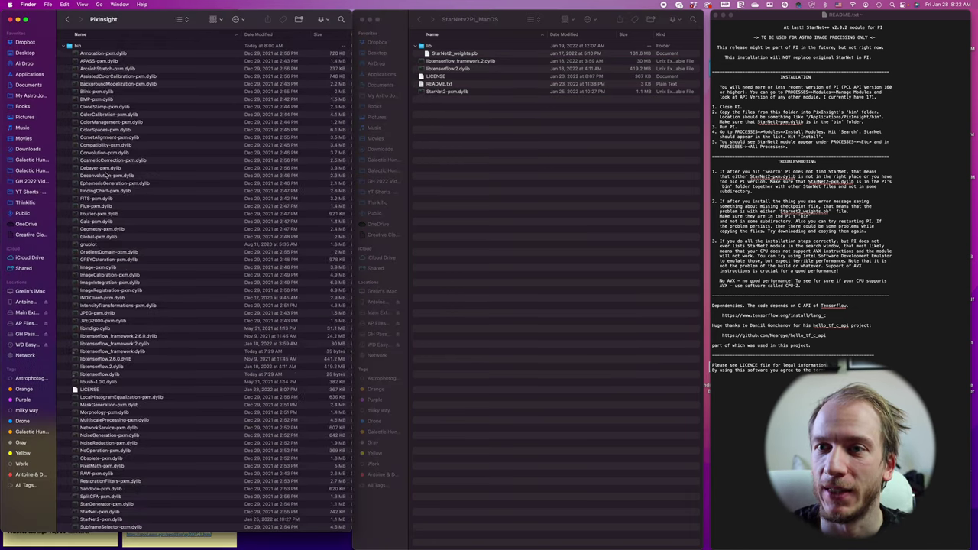
pyautogui.scroll(-5, 66, 47)
pyautogui.scroll(5, 66, 47)
pyautogui.click(65, 46)
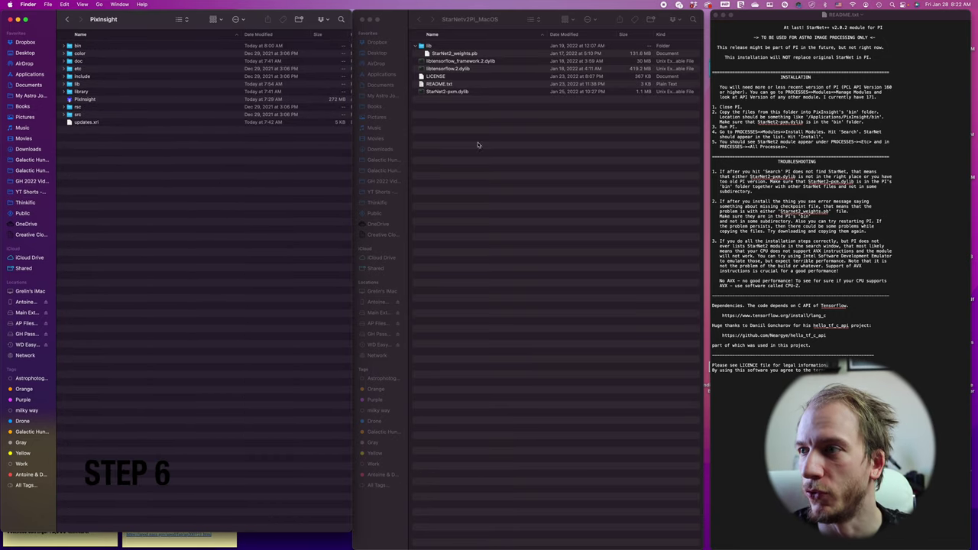
pyautogui.click(733, 128)
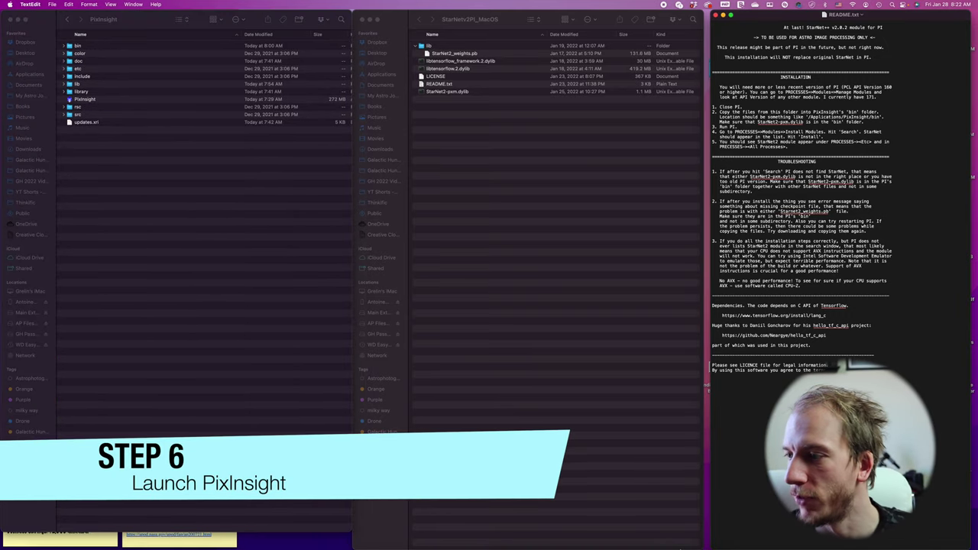
# - Launch PixInsight from the Dock's Applications stack
pyautogui.moveTo(726, 535)
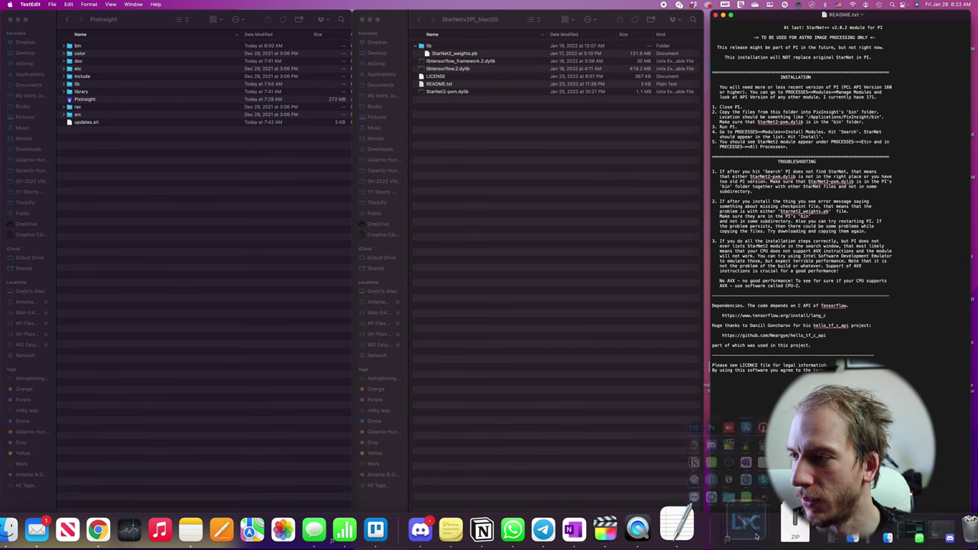
pyautogui.click(747, 528)
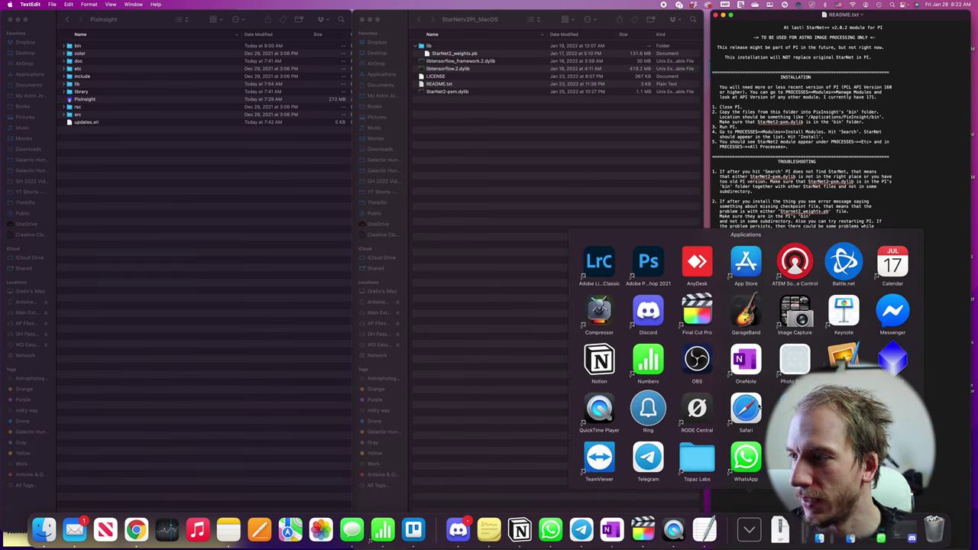
pyautogui.click(893, 358)
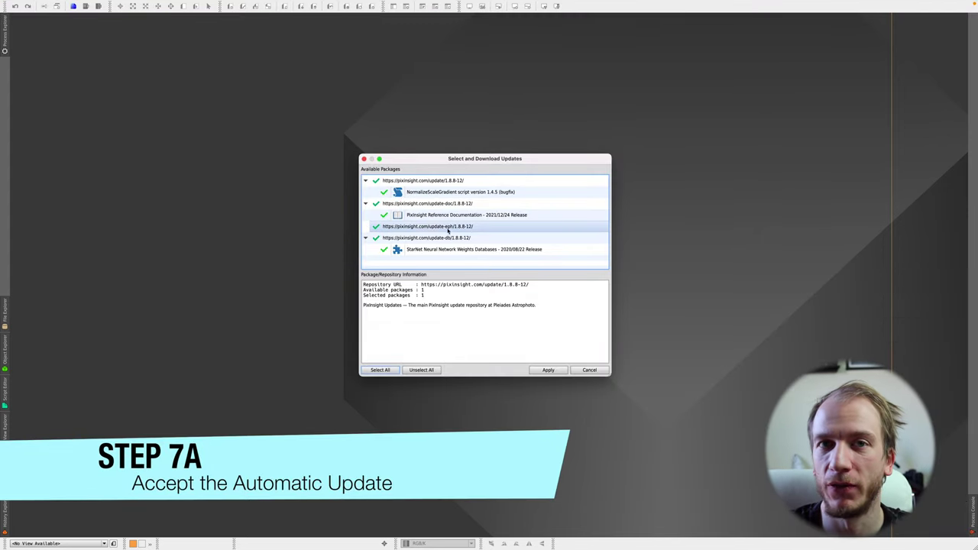
# - Apply the four available updates, then open StarNet2 from Process > <All Processes>
pyautogui.click(548, 369)
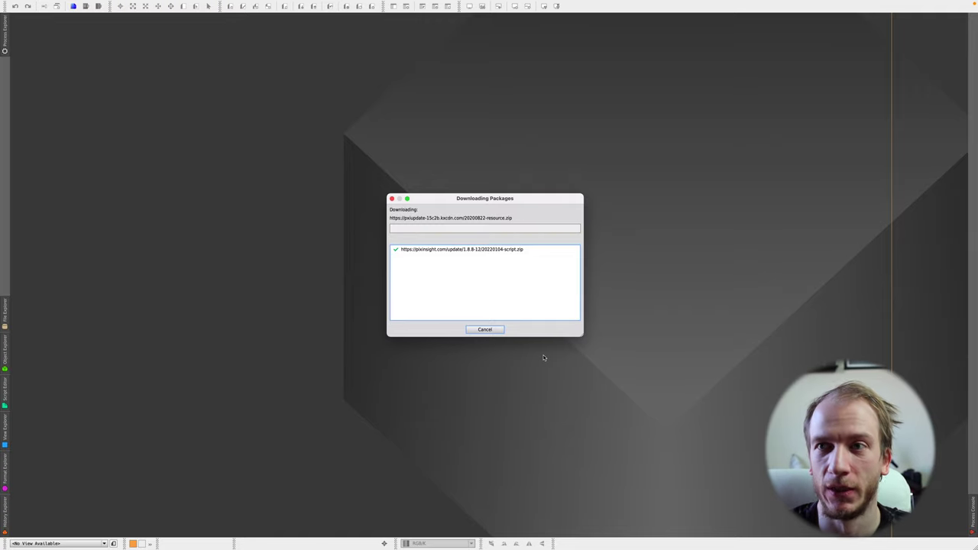
pyautogui.click(184, 5)
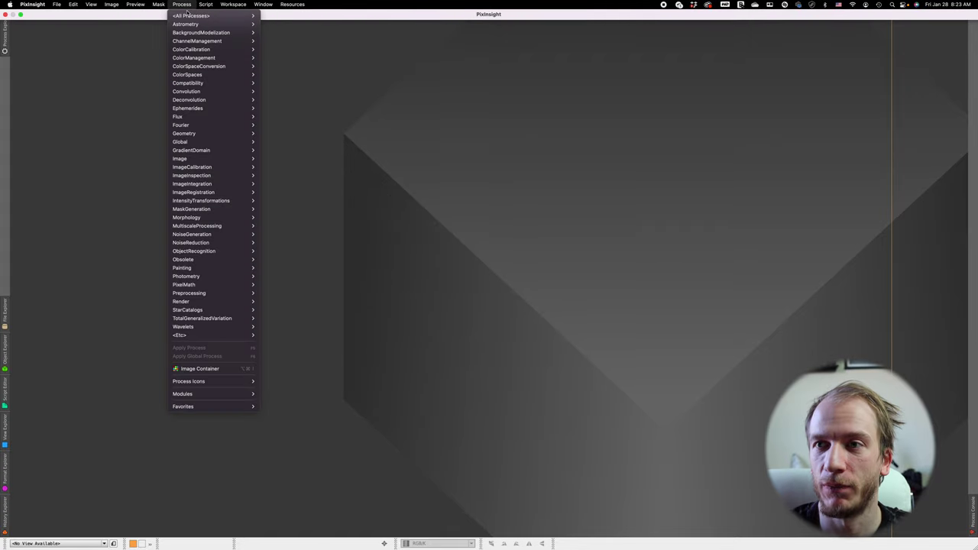
pyautogui.moveTo(191, 15)
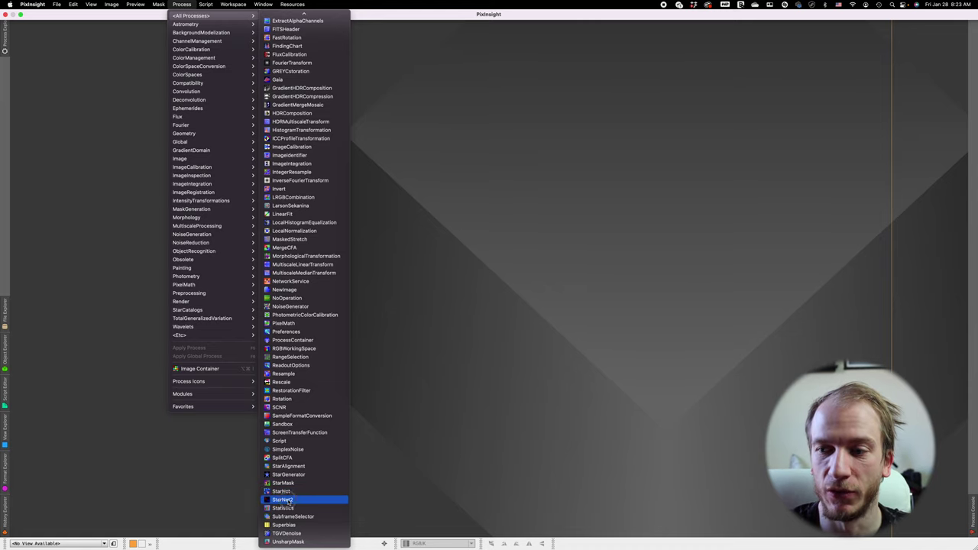
pyautogui.click(283, 500)
pyautogui.moveTo(716, 130); pyautogui.dragTo(735, 186)
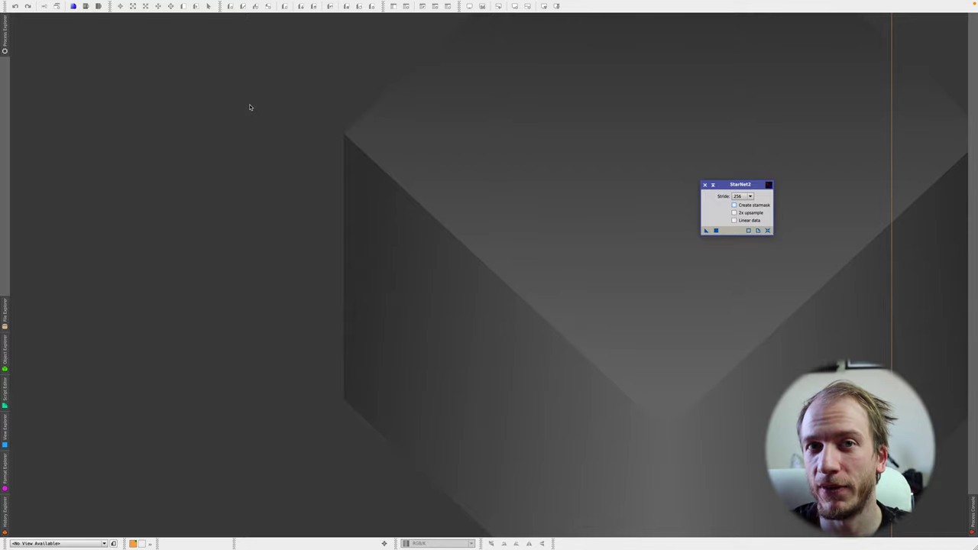
# - Search /Applications/PixInsight/bin with Install Modules, find no new modules, and close the dialog
pyautogui.moveTo(178, 3)
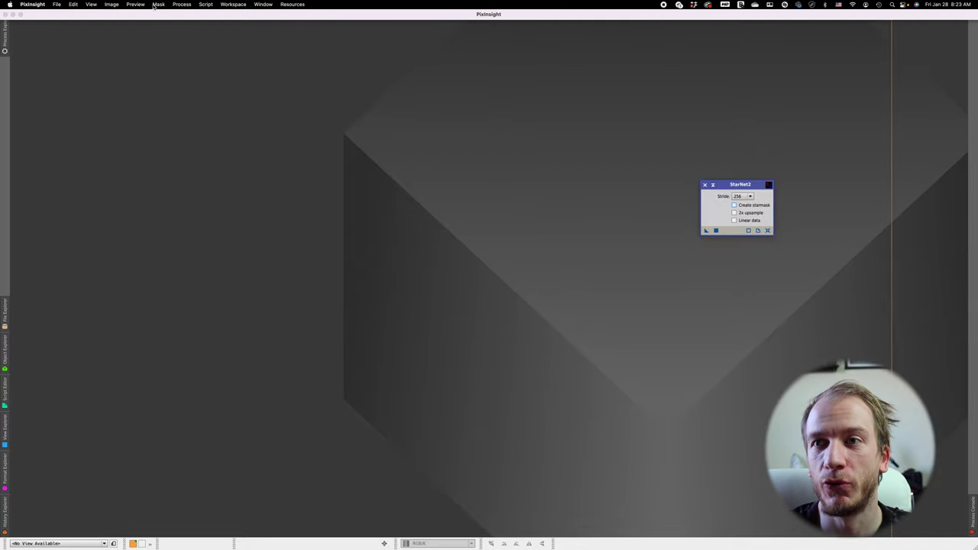
pyautogui.click(181, 4)
pyautogui.moveTo(229, 394)
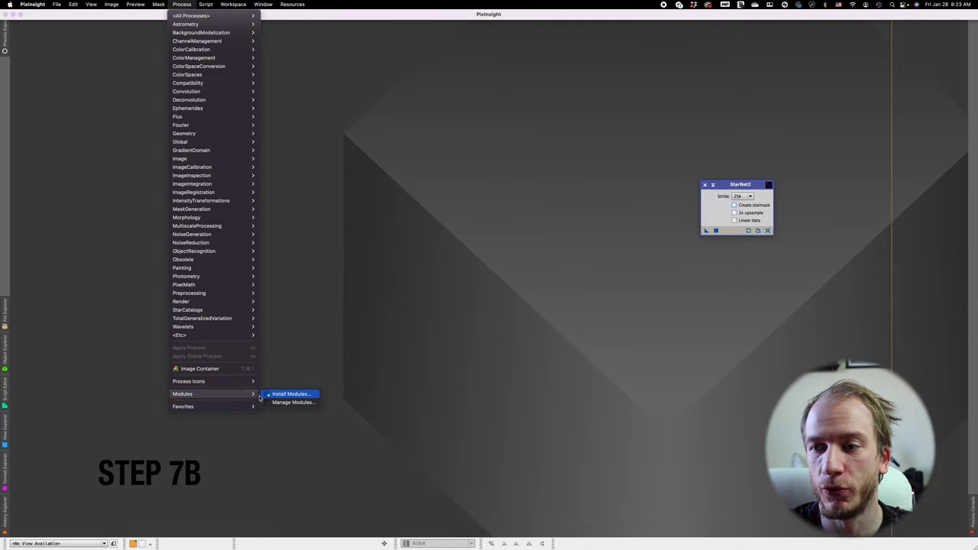
pyautogui.click(287, 394)
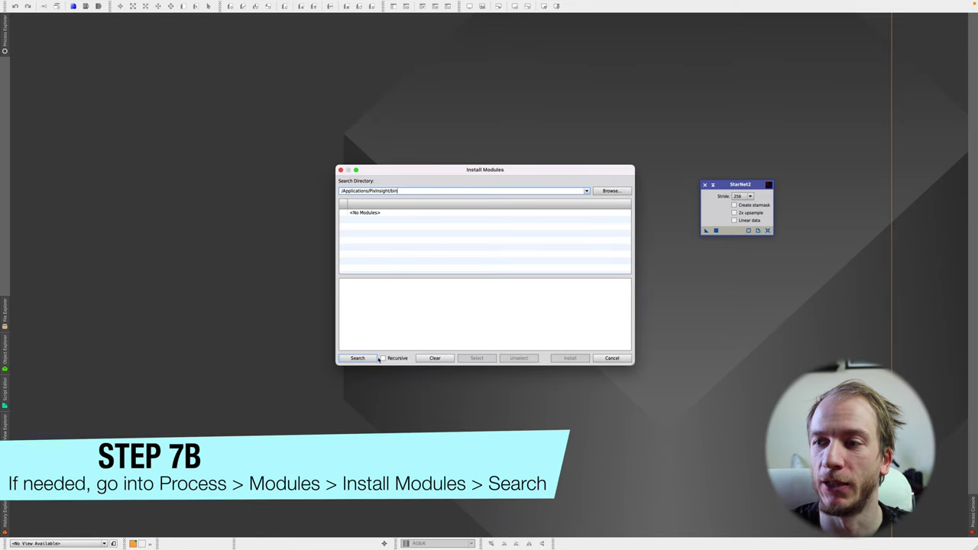
pyautogui.click(356, 358)
pyautogui.click(372, 359)
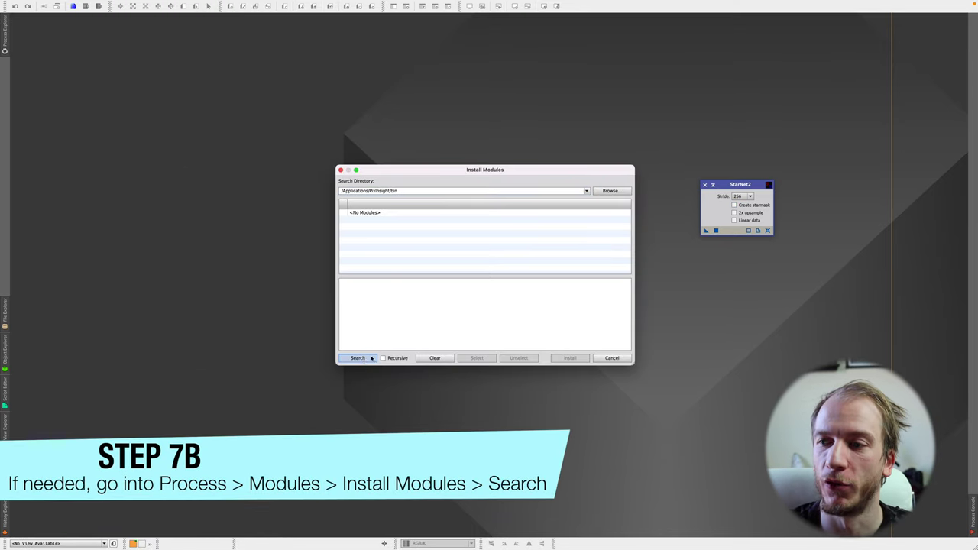
pyautogui.click(495, 281)
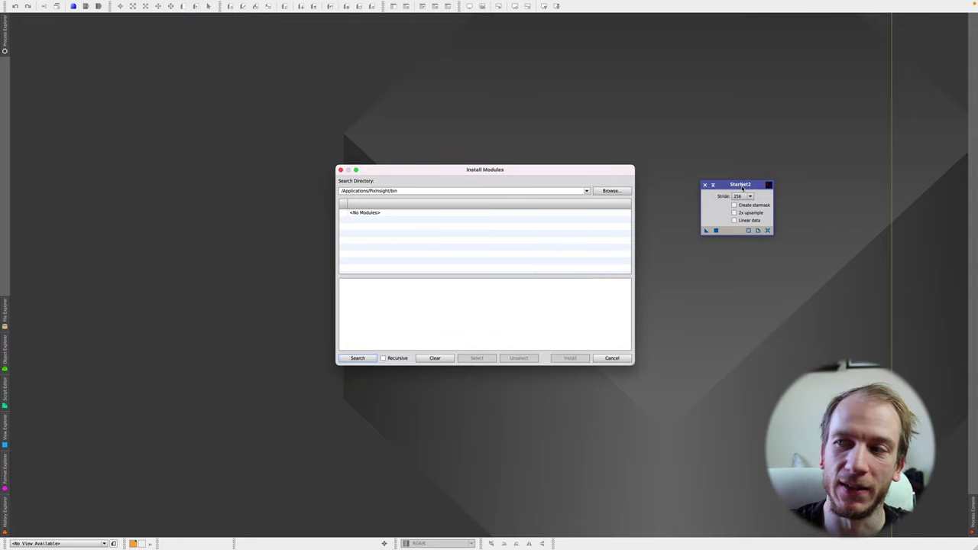
pyautogui.click(386, 212)
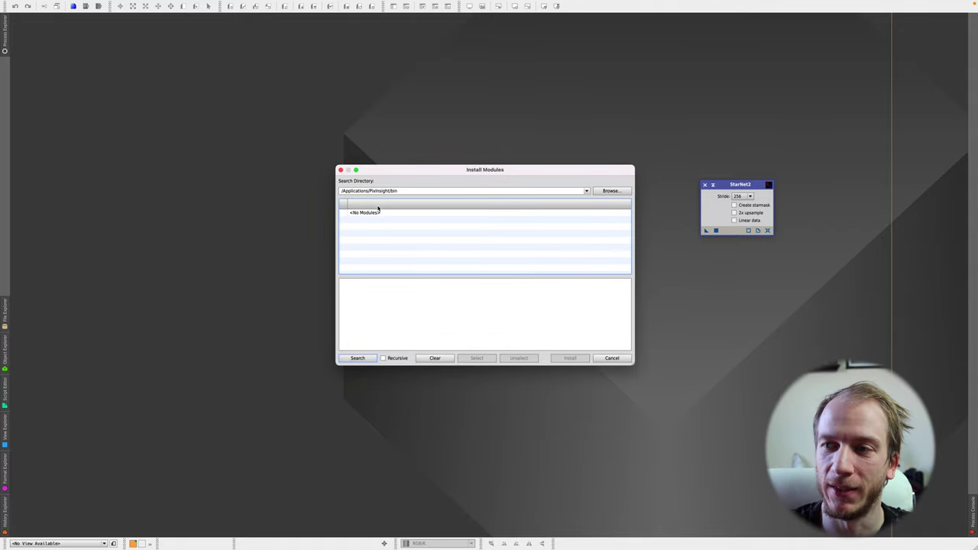
pyautogui.click(367, 214)
pyautogui.click(613, 359)
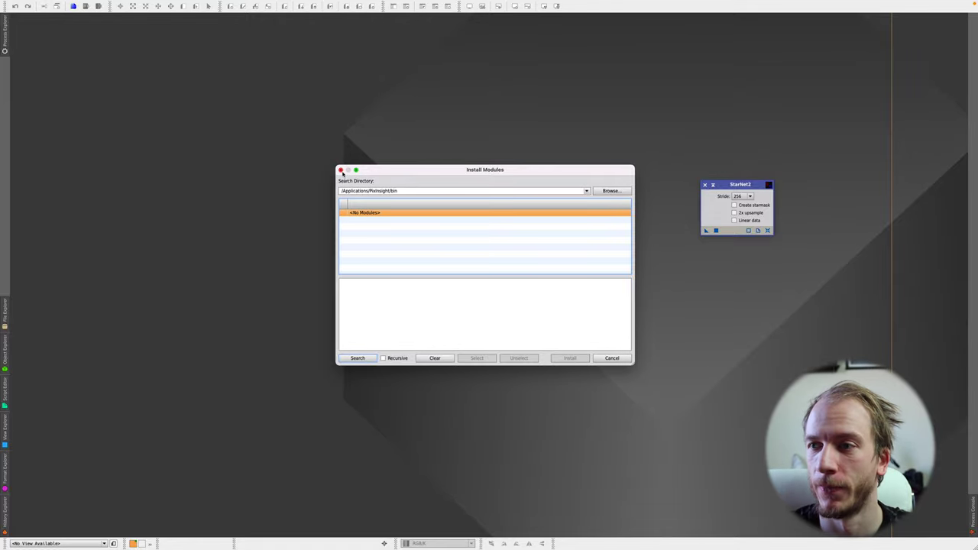
pyautogui.click(612, 358)
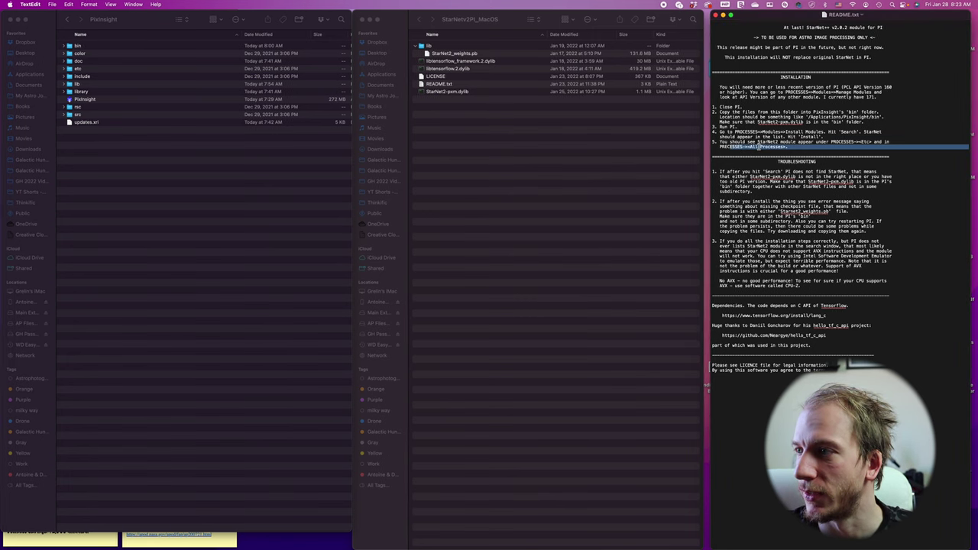
# - Keep the StarNet2 Stride at 256 and switch on its option checkboxes, including Create starmask
pyautogui.hotkey('ctrl', 'Right')
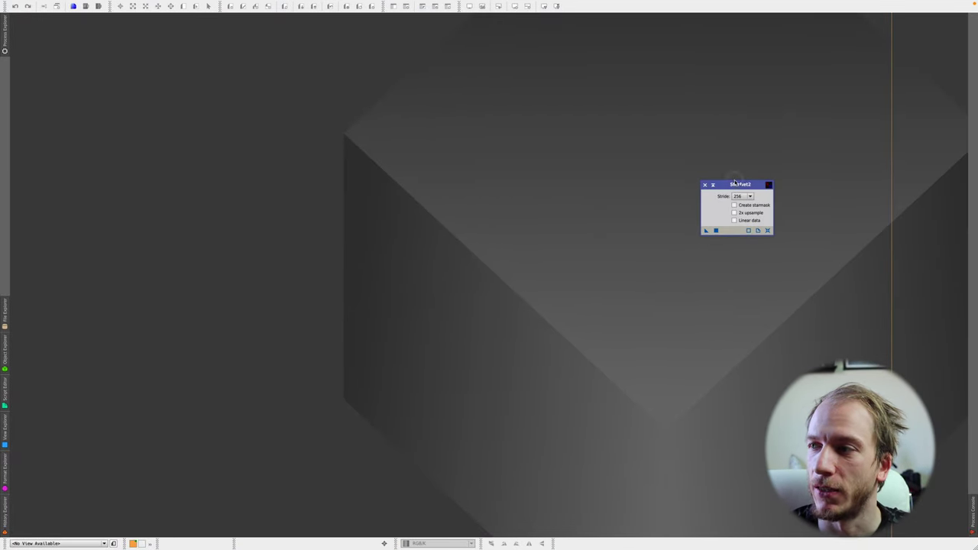
pyautogui.moveTo(729, 185); pyautogui.dragTo(475, 187)
pyautogui.click(465, 199)
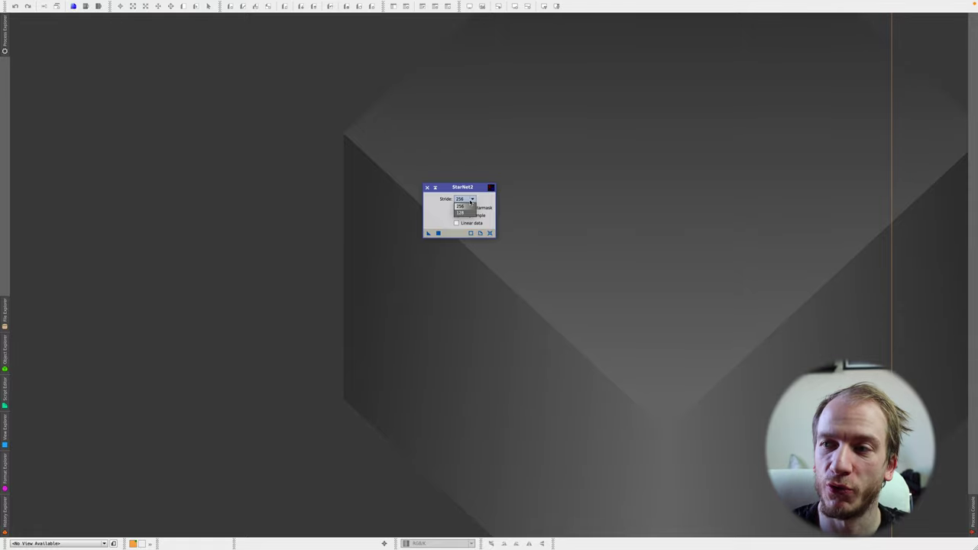
pyautogui.click(471, 199)
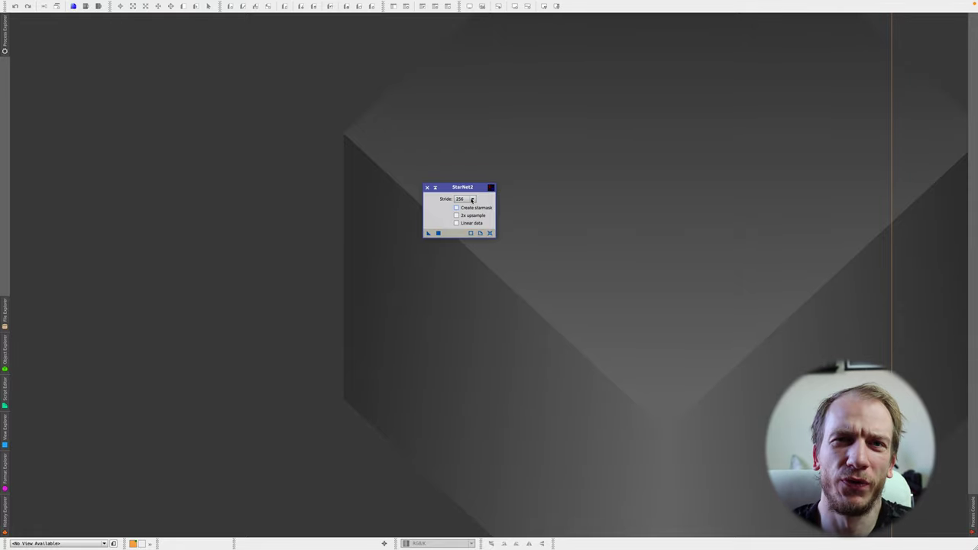
pyautogui.click(472, 199)
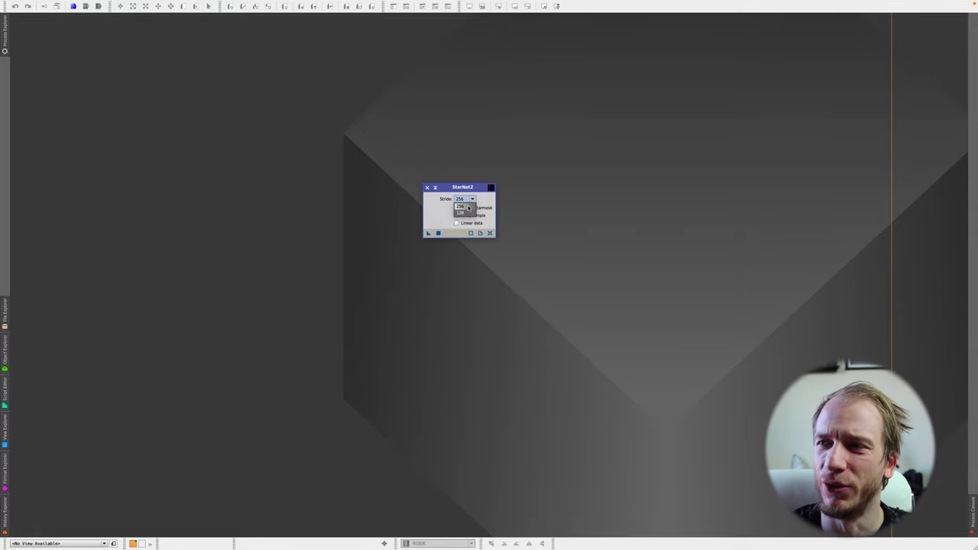
pyautogui.click(464, 207)
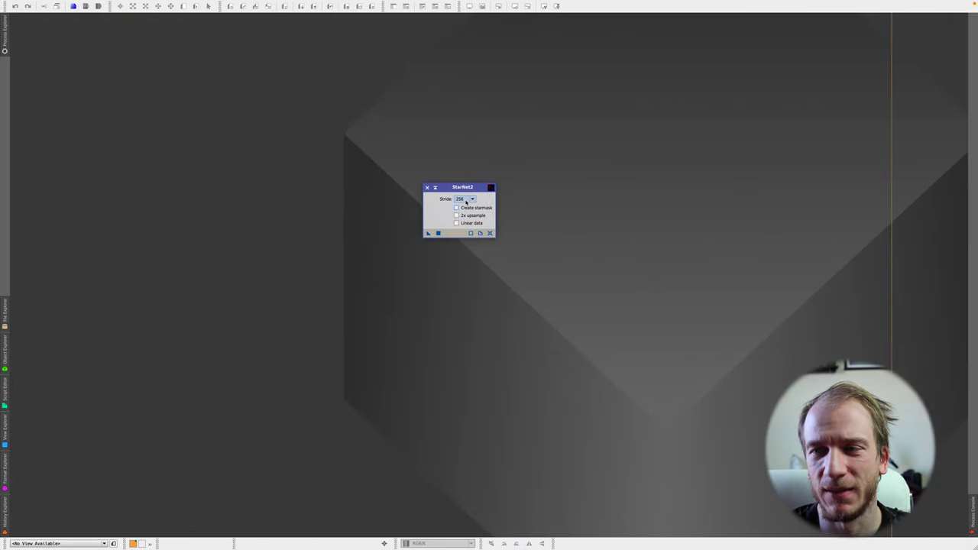
pyautogui.click(466, 200)
pyautogui.click(466, 206)
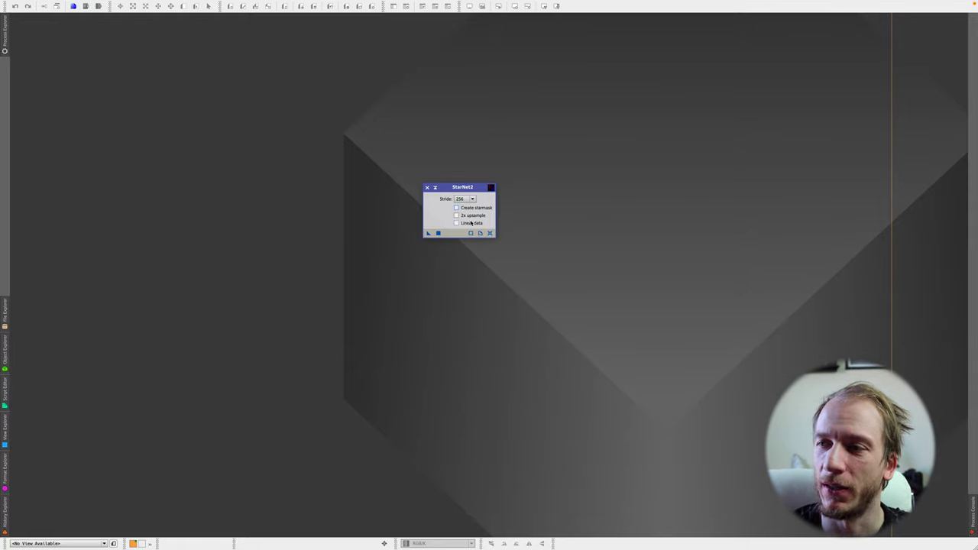
pyautogui.click(471, 222)
pyautogui.click(471, 215)
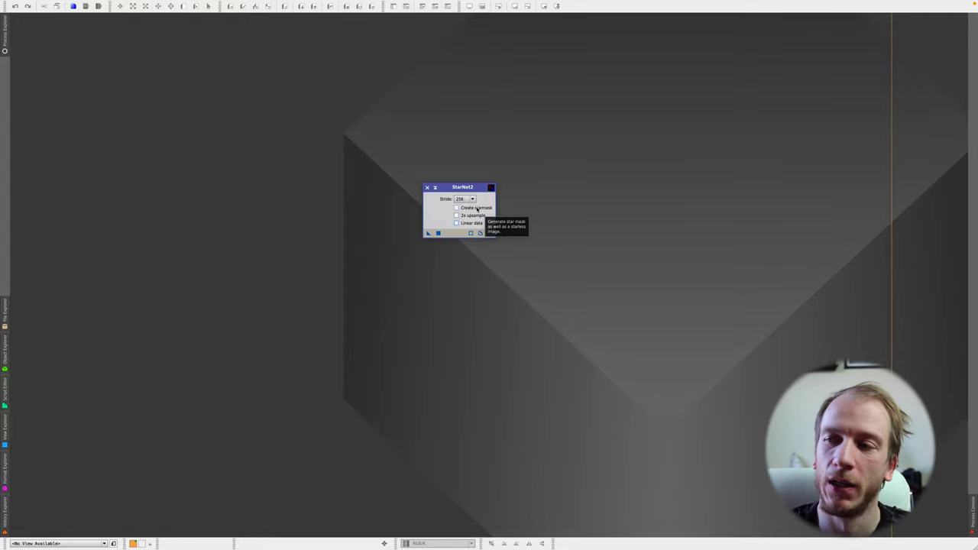
pyautogui.click(471, 208)
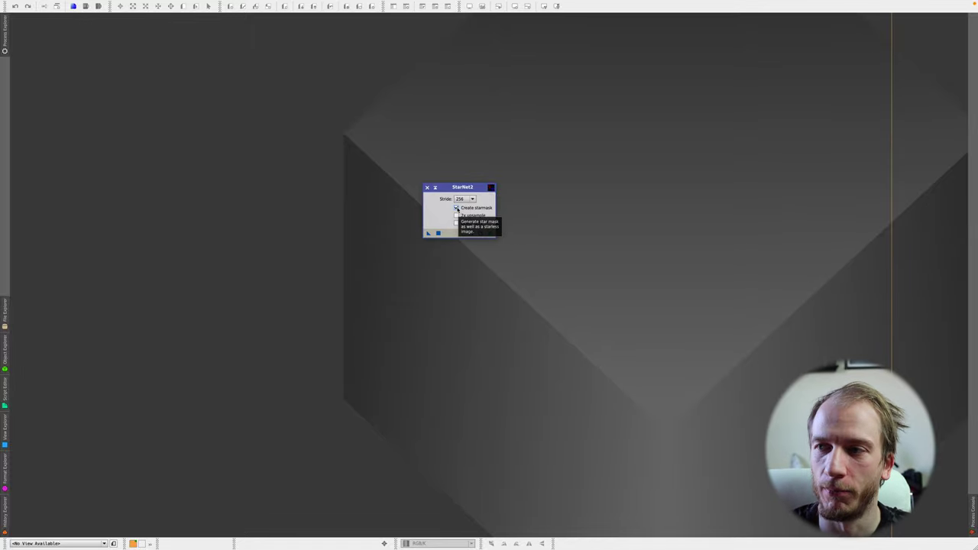
# - Switch off Create starmask, 2x upsample and Linear data in StarNet2, keeping all three options off
pyautogui.click(457, 209)
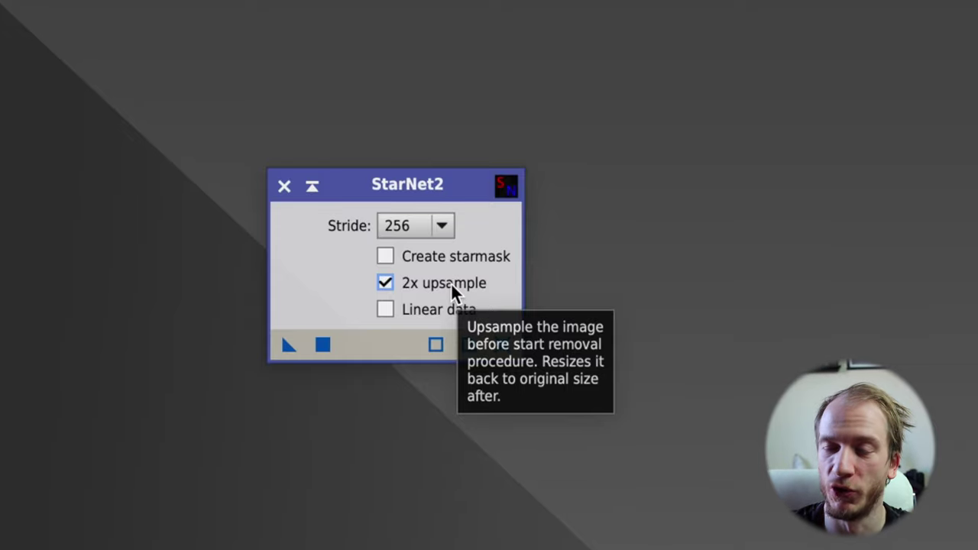
pyautogui.click(451, 283)
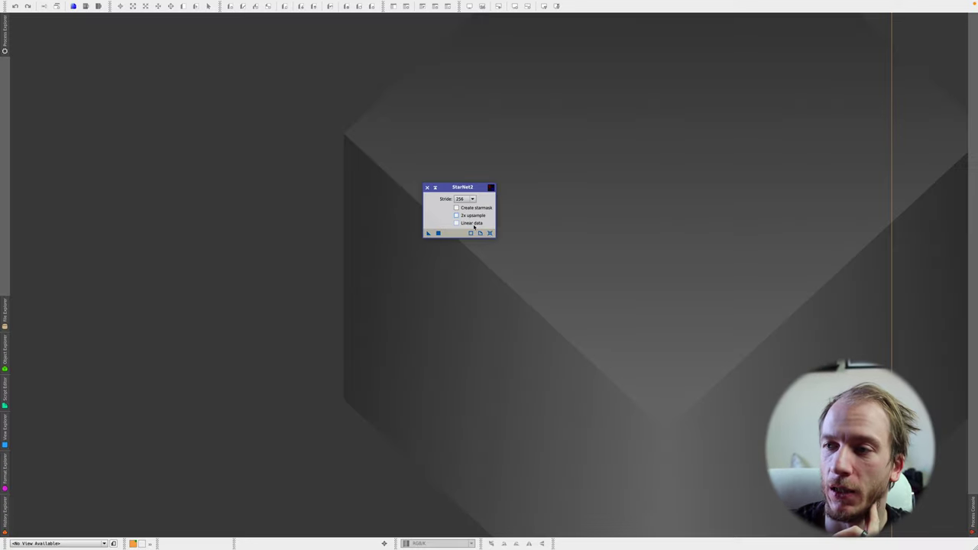
pyautogui.click(474, 224)
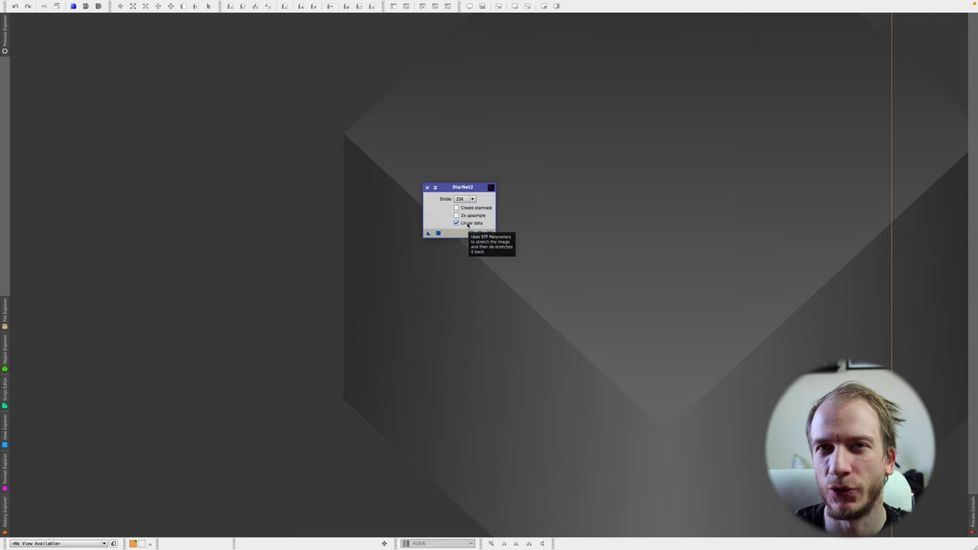
pyautogui.click(472, 224)
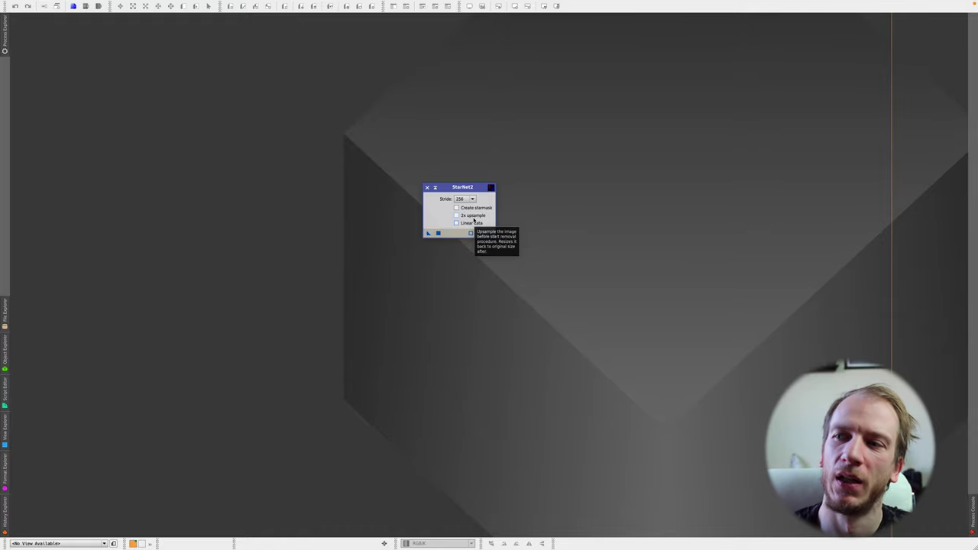
pyautogui.click(457, 224)
pyautogui.click(457, 224)
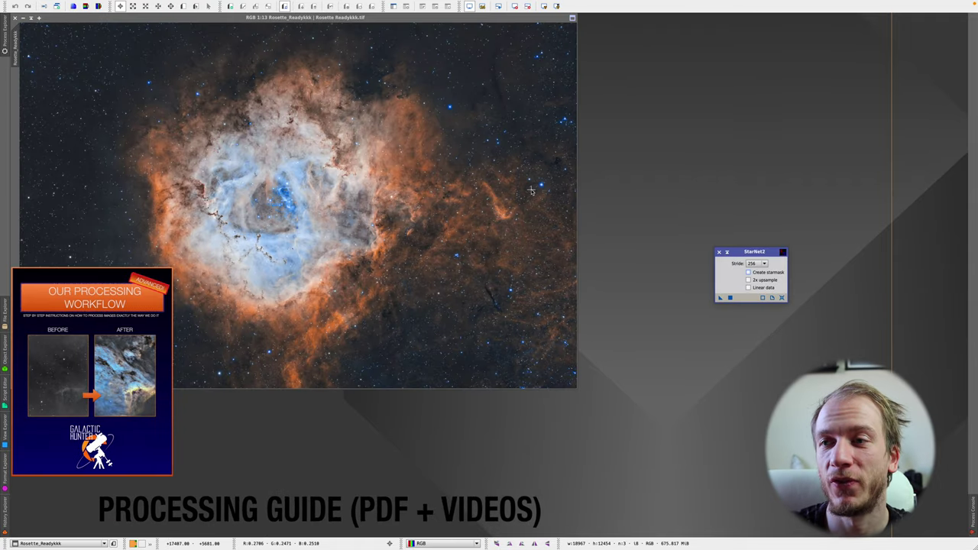
# - Move StarNet2 beside the Rosette image and apply it there to produce Rosette_Starless
pyautogui.moveTo(783, 253); pyautogui.dragTo(501, 130)
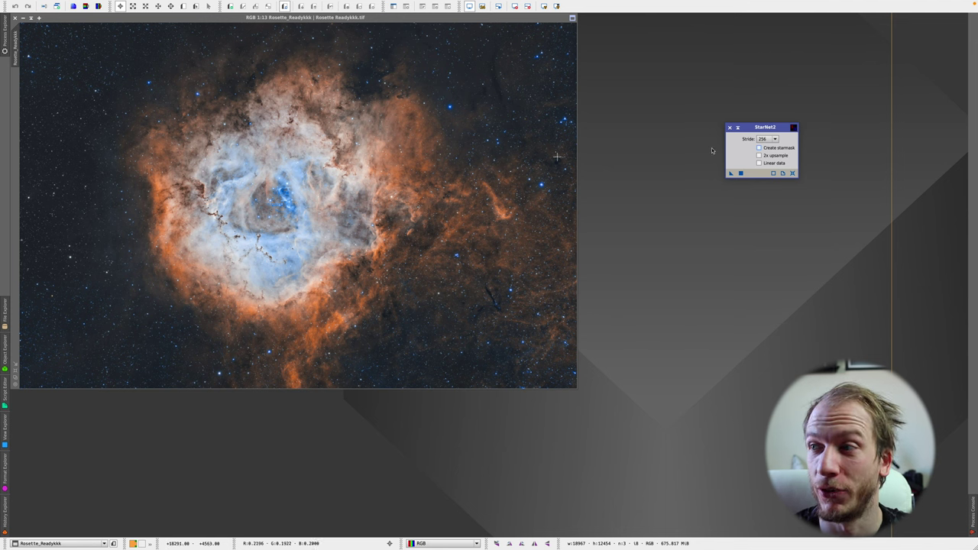
pyautogui.moveTo(792, 132)
pyautogui.mouseDown()
pyautogui.moveTo(511, 141)
pyautogui.moveTo(781, 141)
pyautogui.mouseUp()
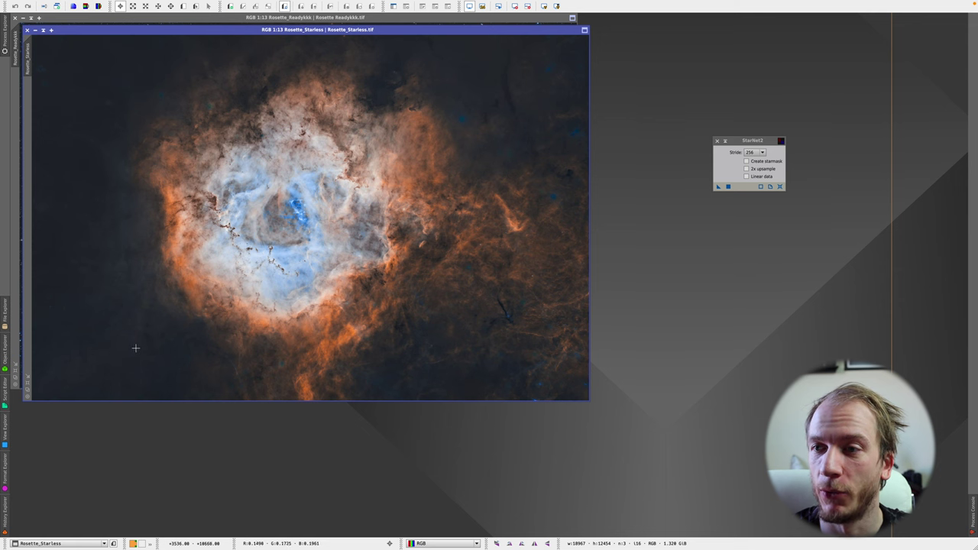
# - Move the StarNet2 settings aside and open then close the Process menu without choosing anything
pyautogui.moveTo(754, 142); pyautogui.dragTo(657, 212)
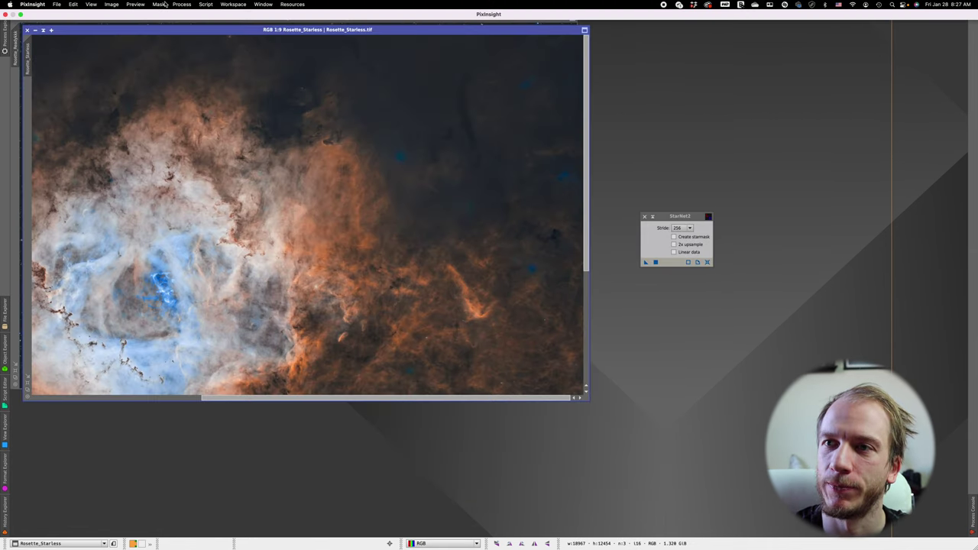
pyautogui.click(182, 5)
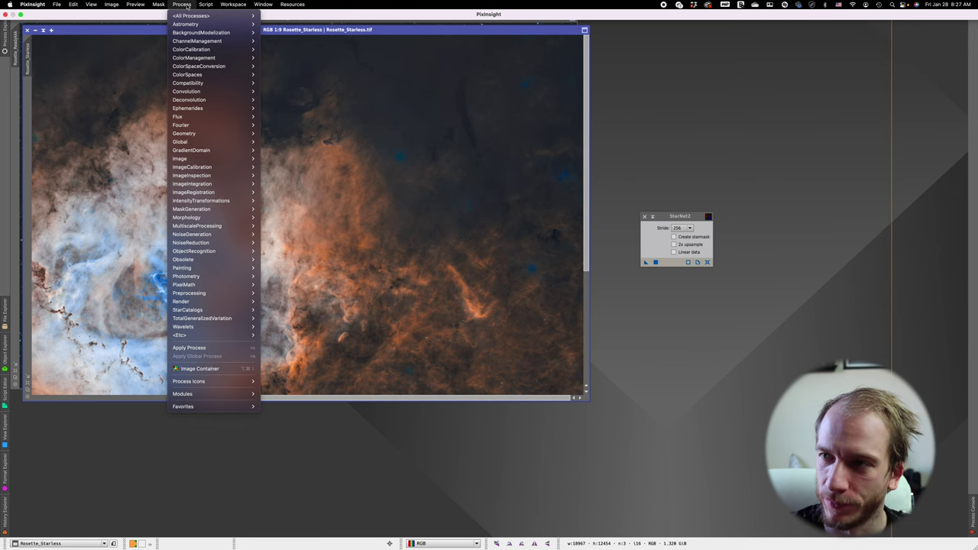
pyautogui.click(184, 4)
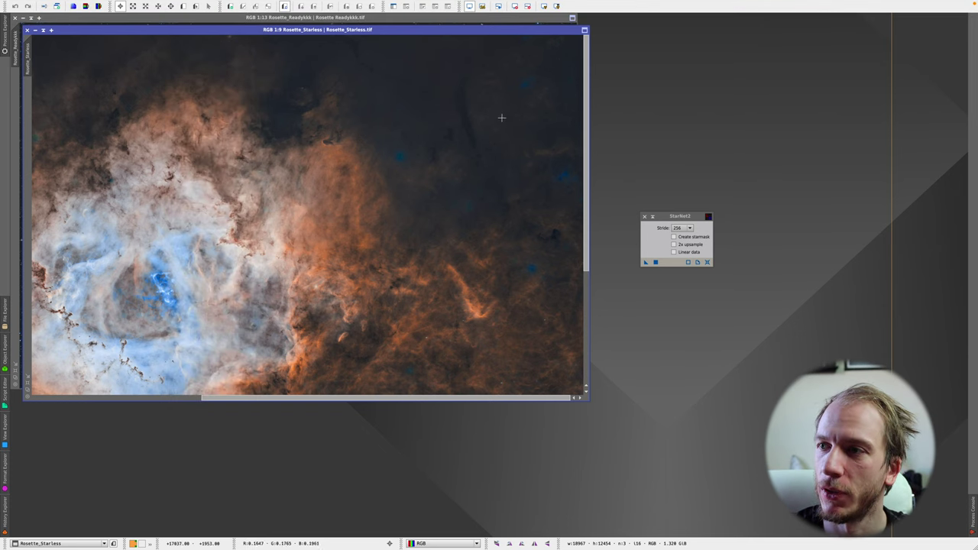
# - Pan and scroll the starless Rosette image to see more of it
pyautogui.moveTo(397, 401); pyautogui.dragTo(226, 401)
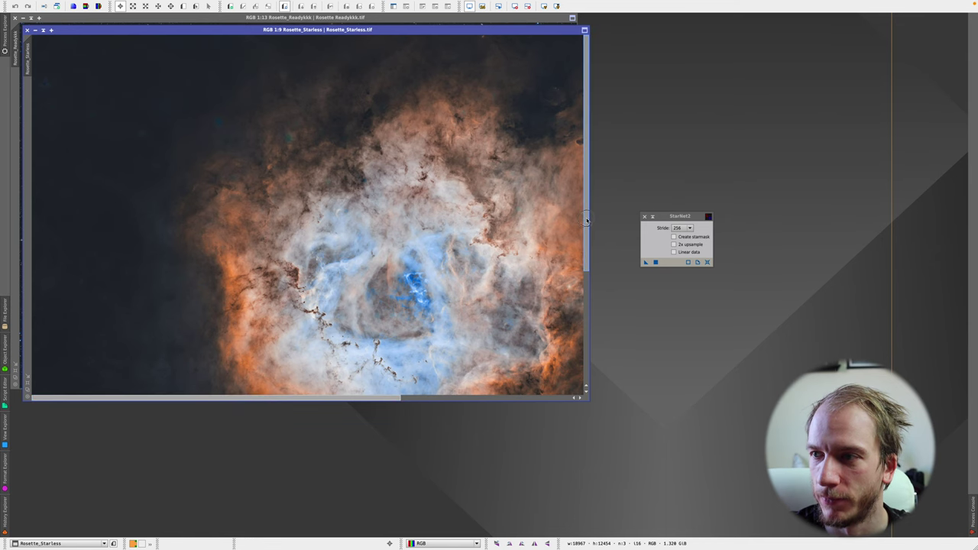
pyautogui.moveTo(587, 215); pyautogui.dragTo(587, 230)
pyautogui.scroll(-3, 524, 222)
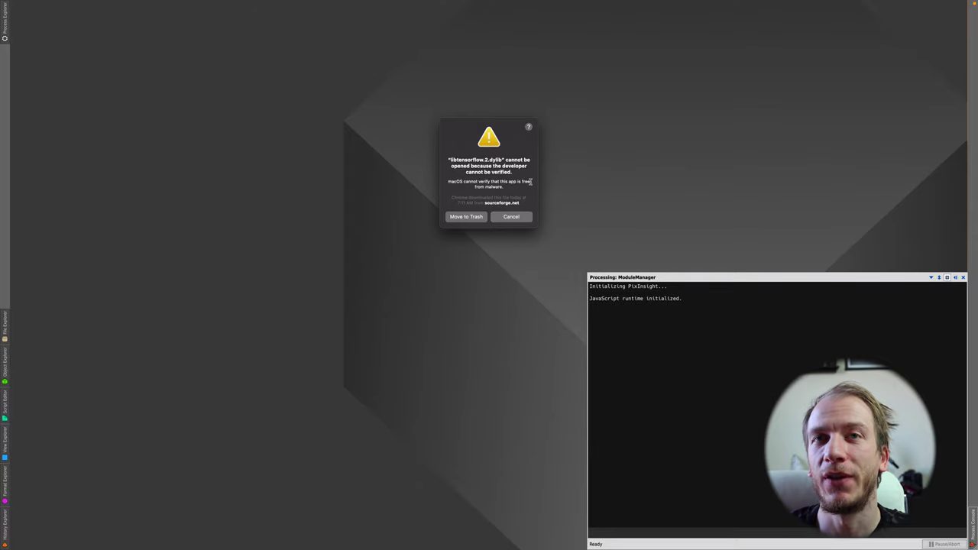
# - Dismiss the StarNet-pxm.dylib load error and warnings, search for modules, then open libtensorflow_framework.2.dylib
pyautogui.click(511, 216)
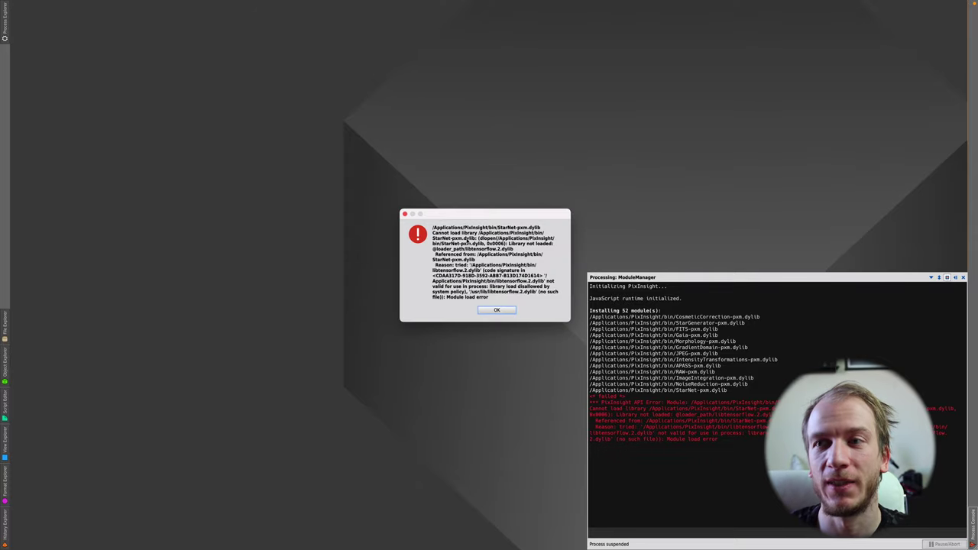
pyautogui.click(497, 310)
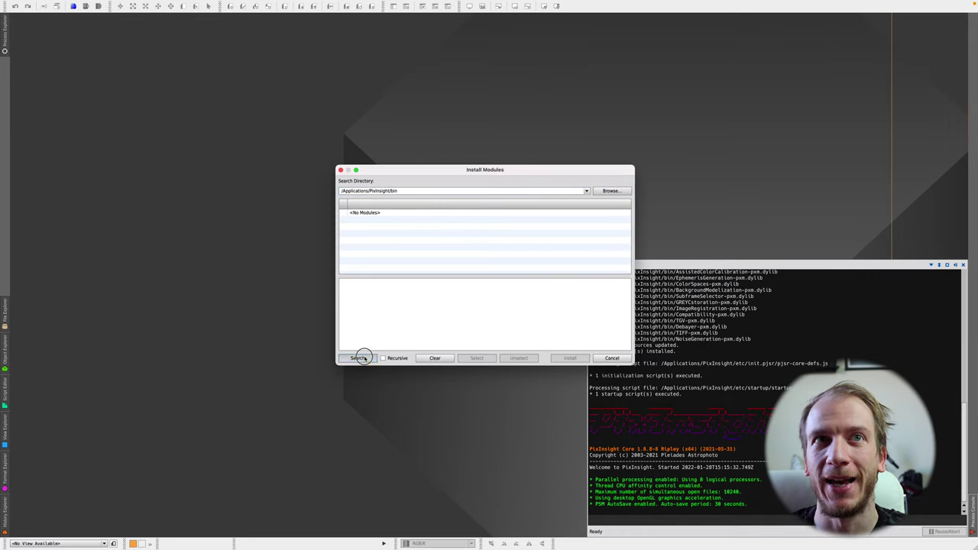
pyautogui.click(359, 358)
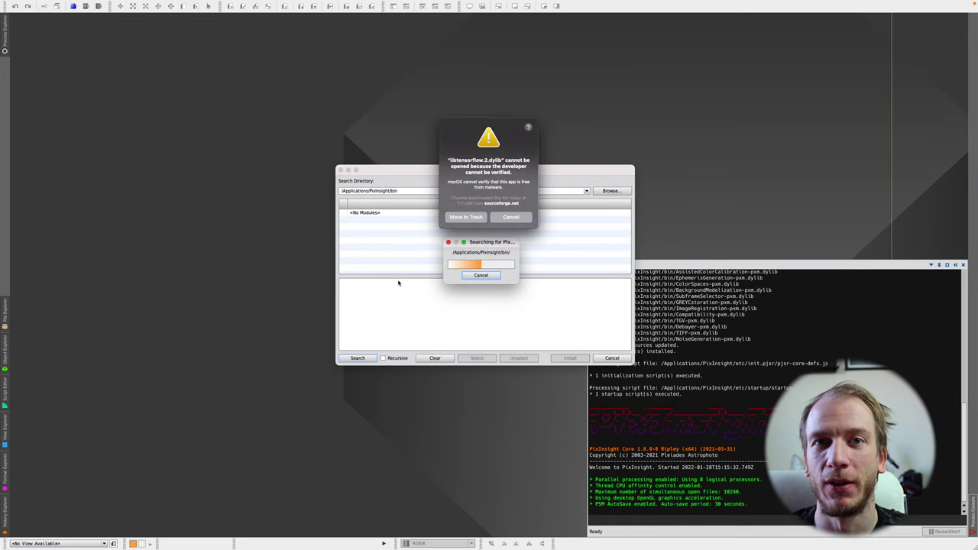
pyautogui.click(509, 221)
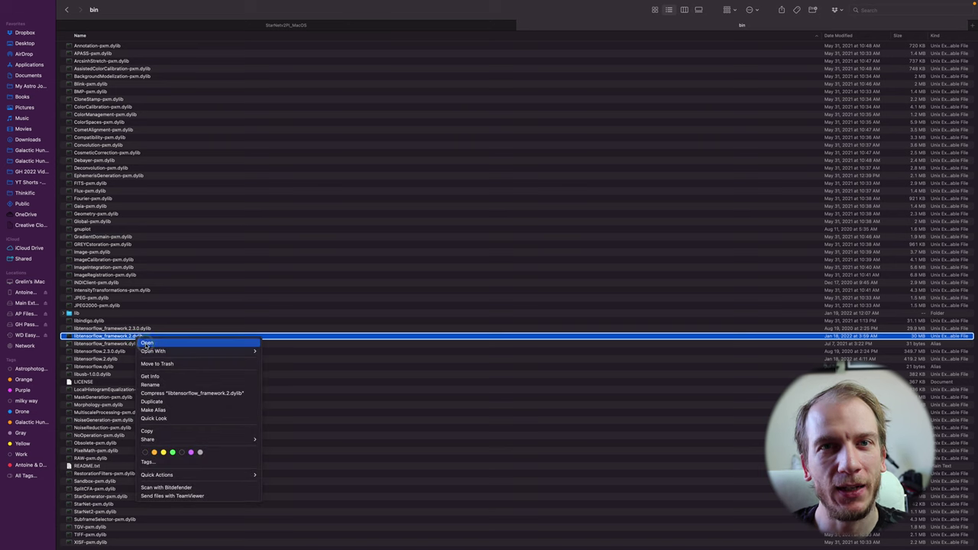
pyautogui.click(146, 343)
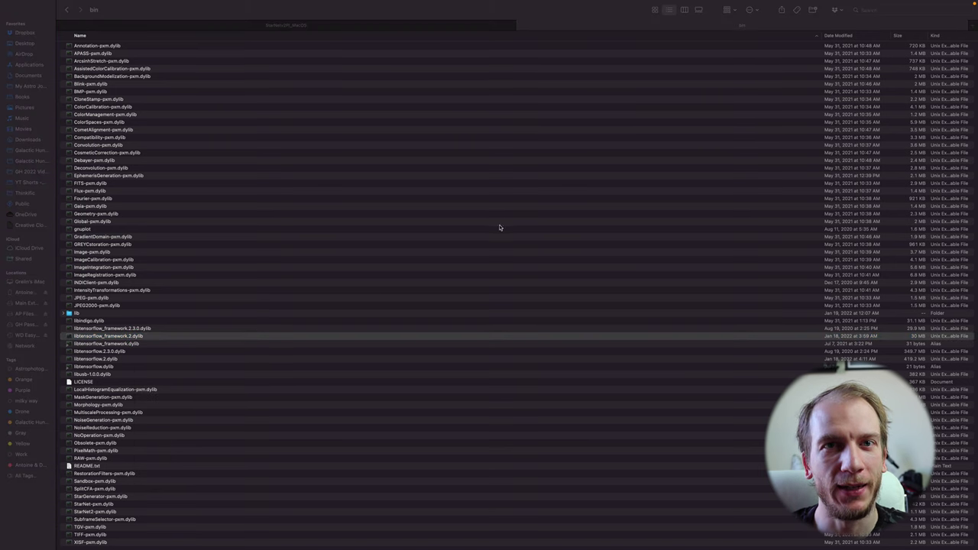
# - Allow libtensorflow_framework.2.dylib to open, then return to PixInsight's bin folder
pyautogui.click(474, 241)
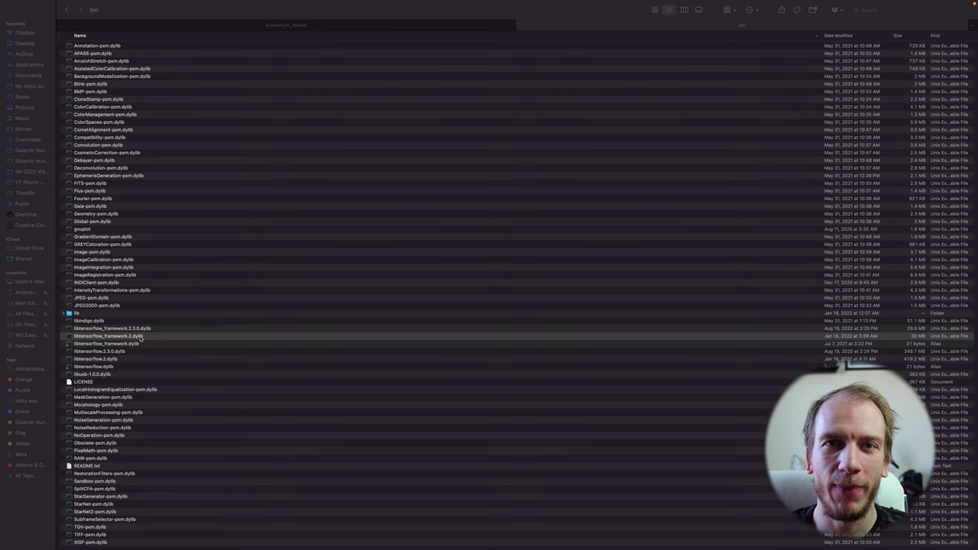
pyautogui.click(340, 26)
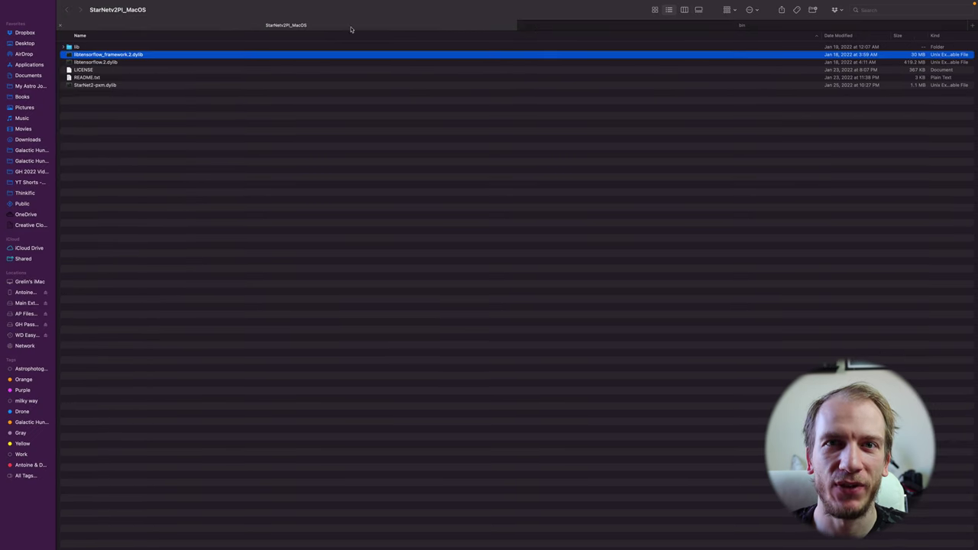
pyautogui.click(613, 25)
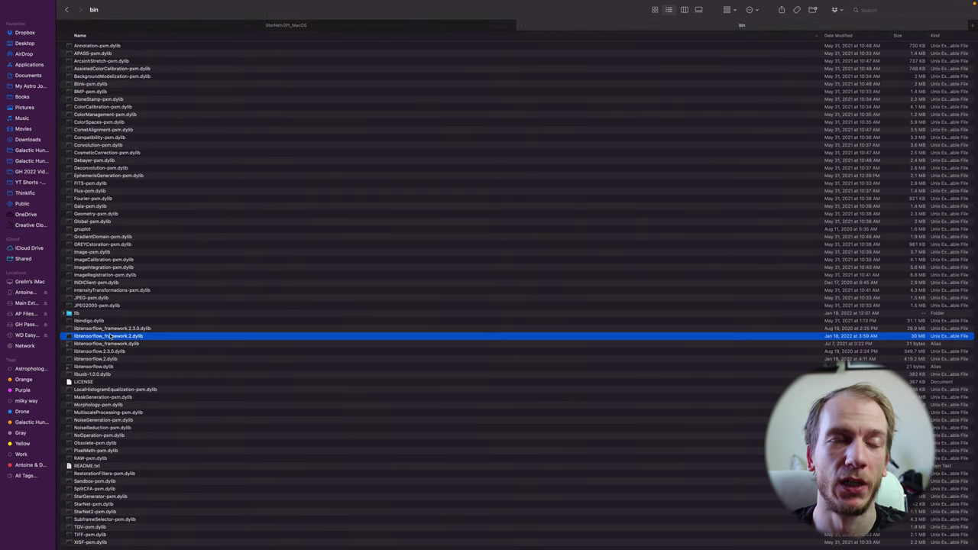
# - Open libtensorflow.2.dylib from its context menu and allow it despite the unverified-developer warning
pyautogui.click(113, 360)
pyautogui.rightClick(115, 360)
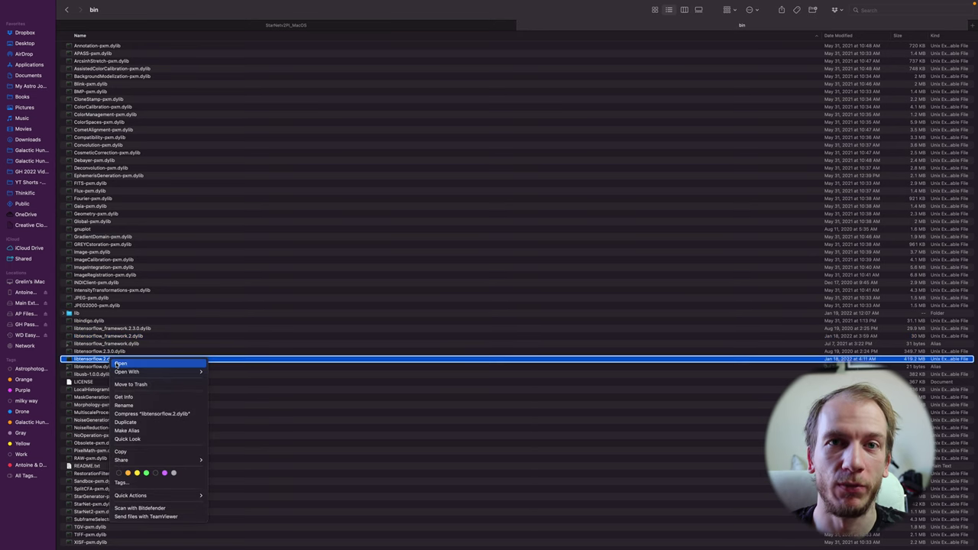
pyautogui.click(120, 363)
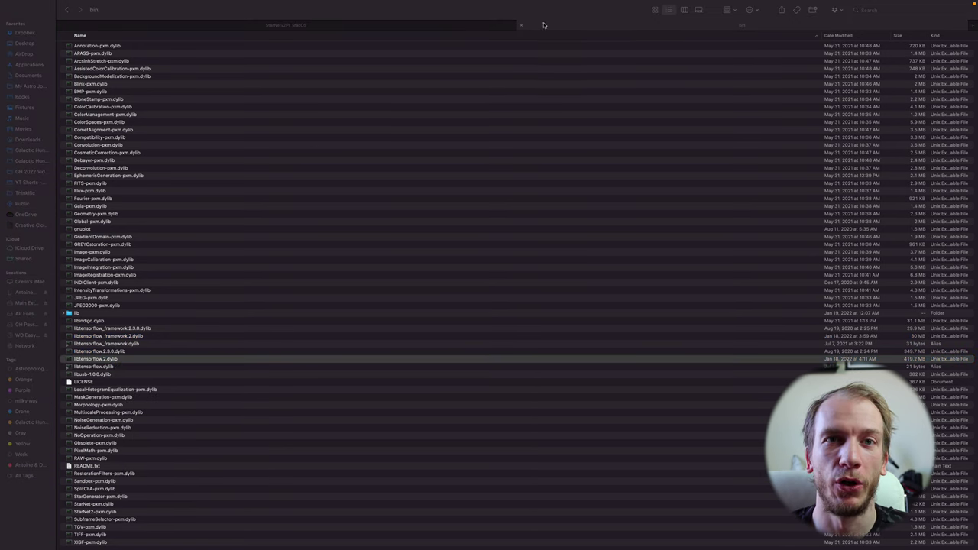
pyautogui.moveTo(767, 533)
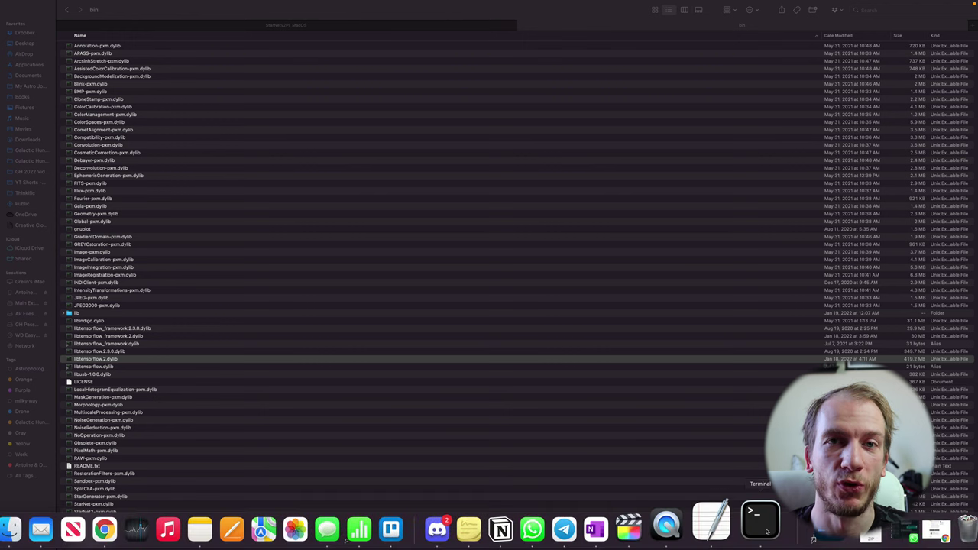
pyautogui.click(813, 537)
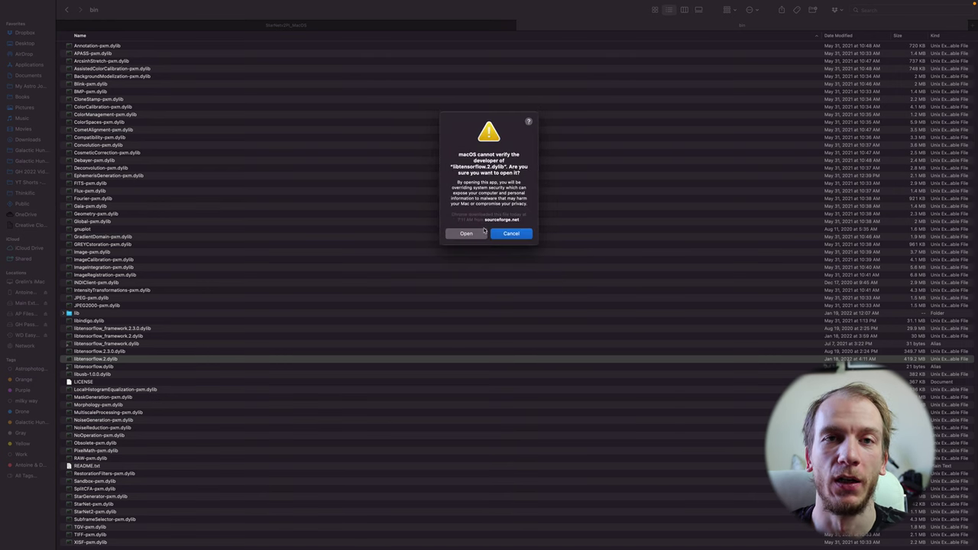
pyautogui.click(472, 239)
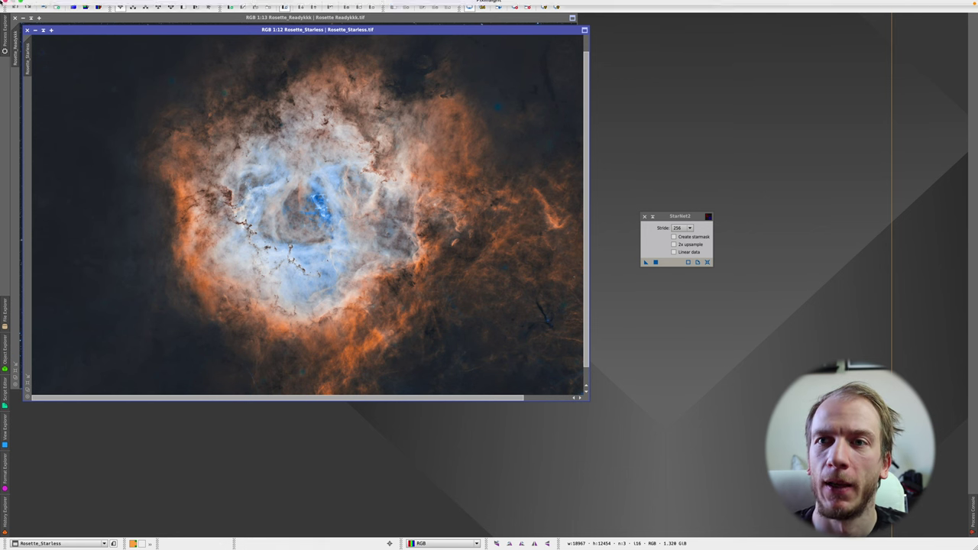
# - Check the installed PixInsight version in the About PixInsight window
pyautogui.click(10, 3)
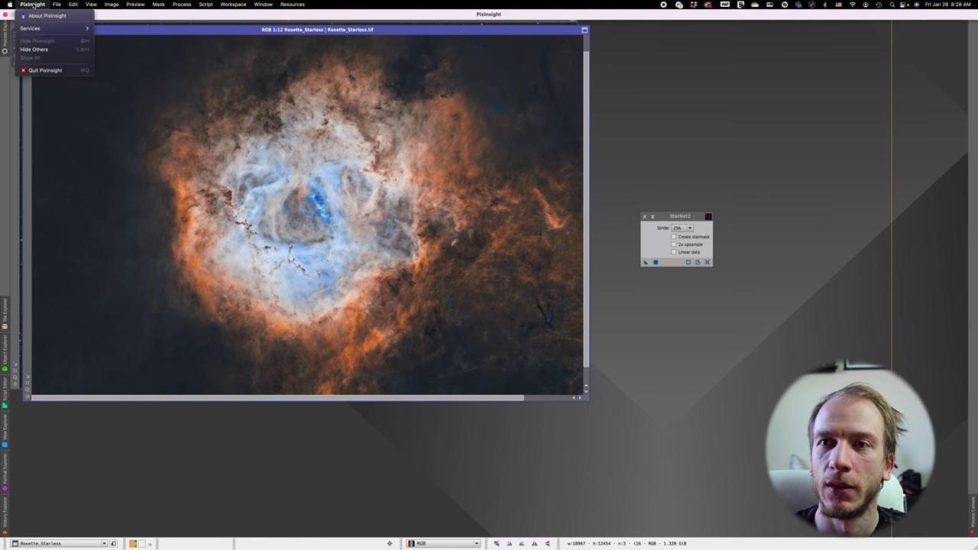
pyautogui.click(35, 16)
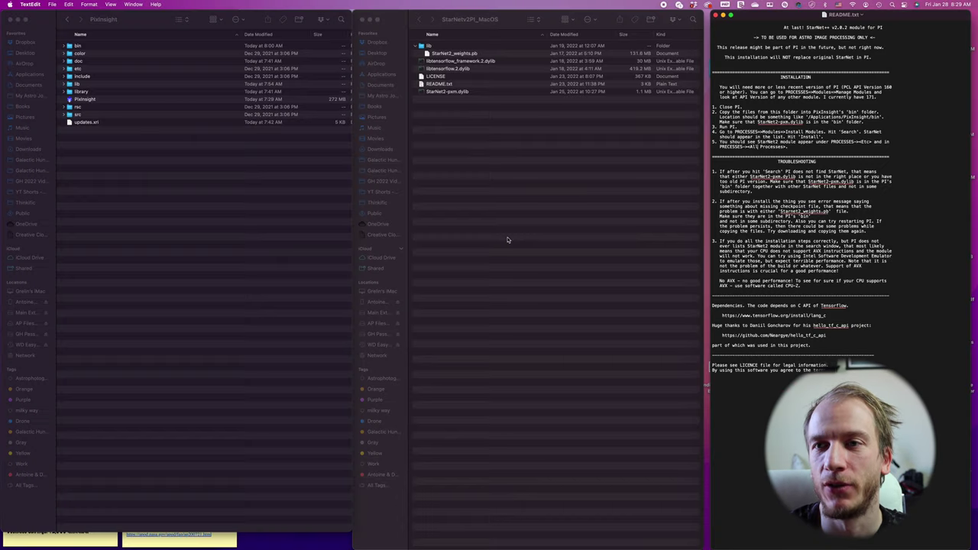
# - Copy the 131.6 MB StarNet2_weights.pb from the StarNetv2PI_MacOS folder into PixInsight's lib folder
pyautogui.click(450, 54)
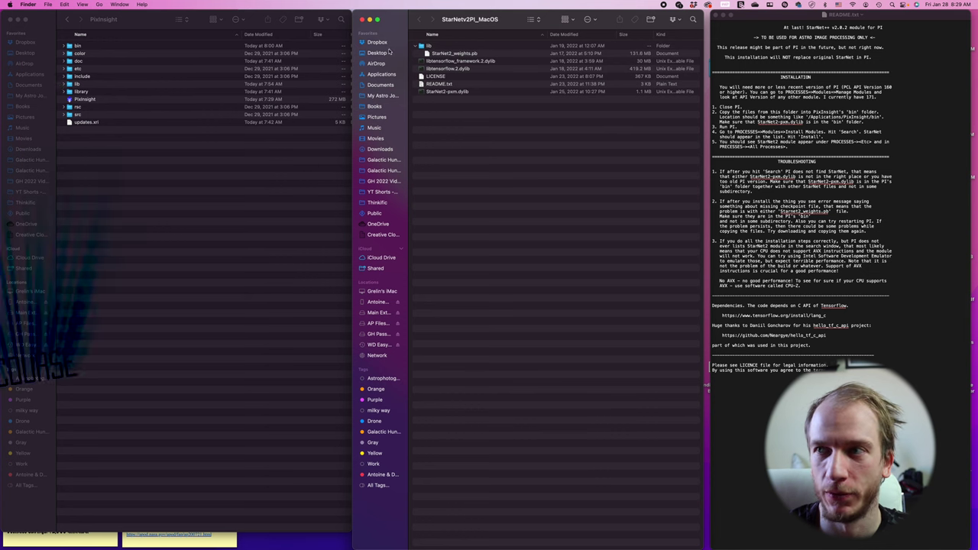
pyautogui.click(455, 53)
pyautogui.moveTo(104, 116)
pyautogui.mouseDown()
pyautogui.moveTo(65, 85)
pyautogui.moveTo(98, 100)
pyautogui.mouseUp()
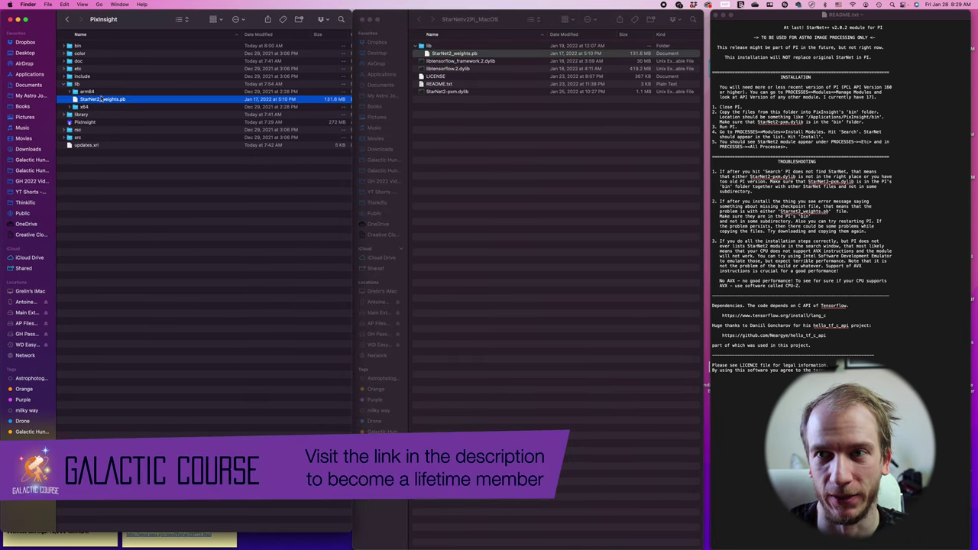